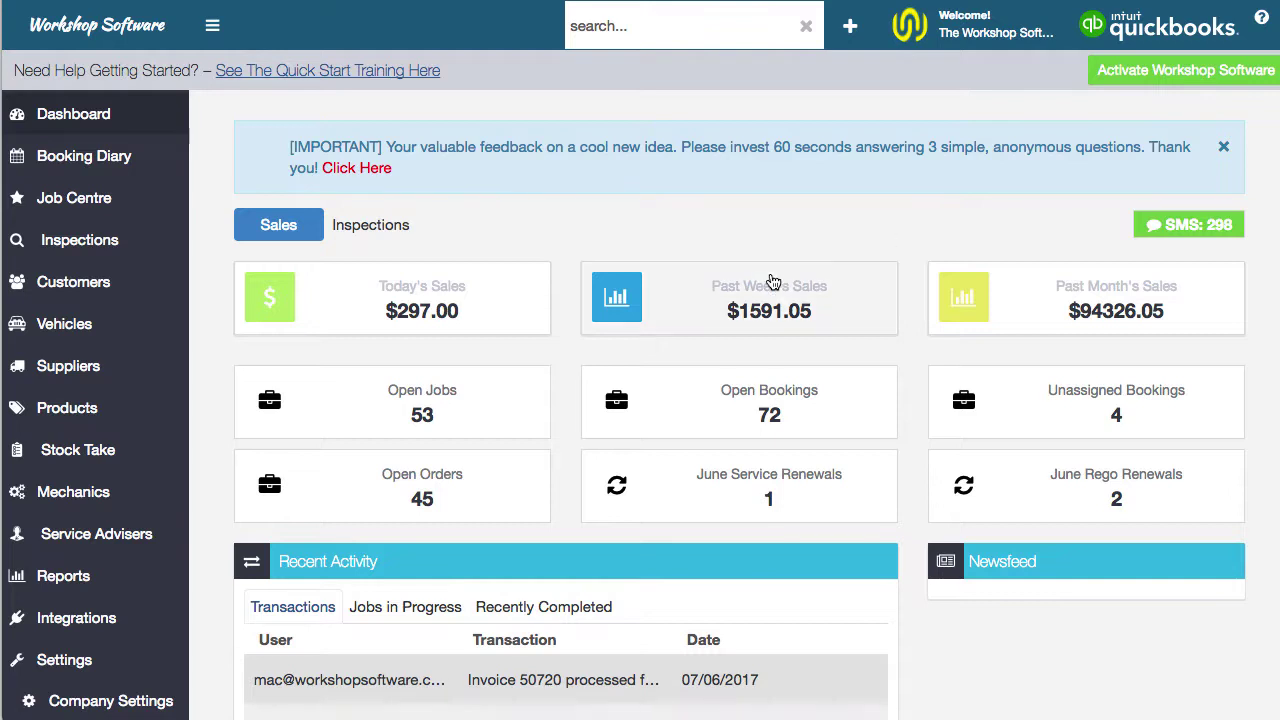
Step: Filter the products list by 'lab' and open the LAB LABOUR product details
scroll(400, 380, down, 1)
click(50, 410)
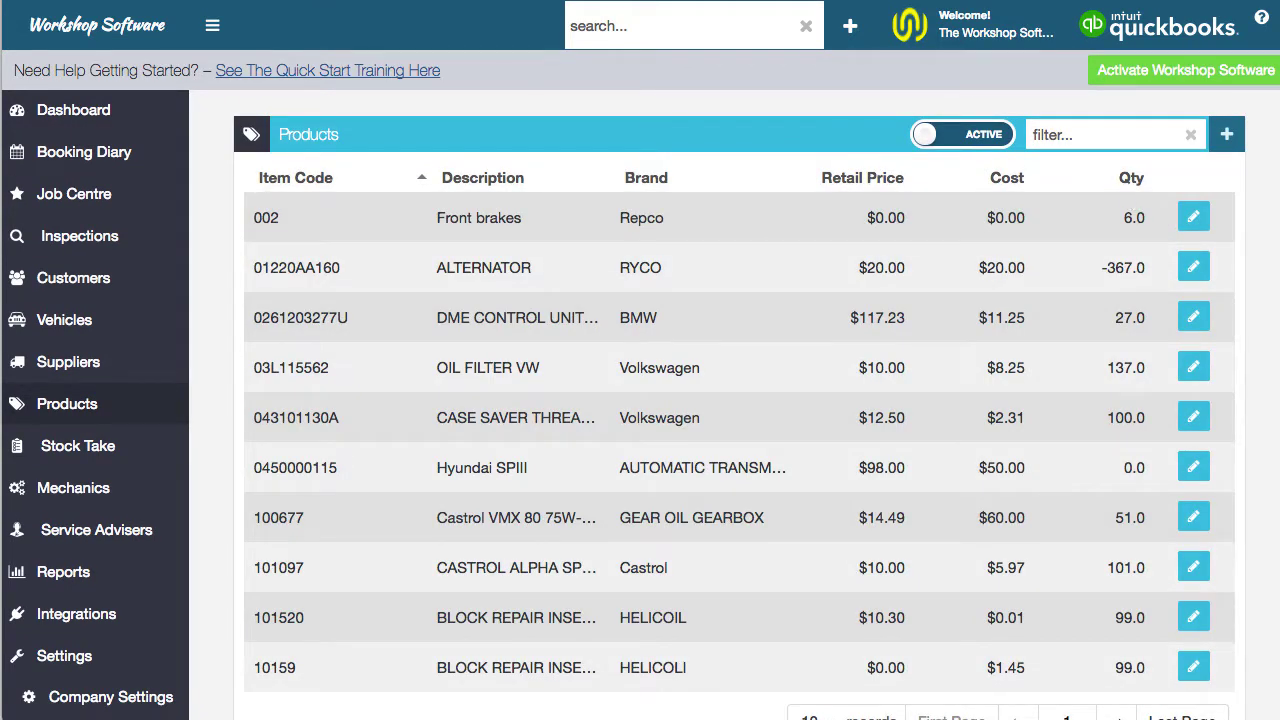
click(1082, 143)
text(lab)
click(543, 229)
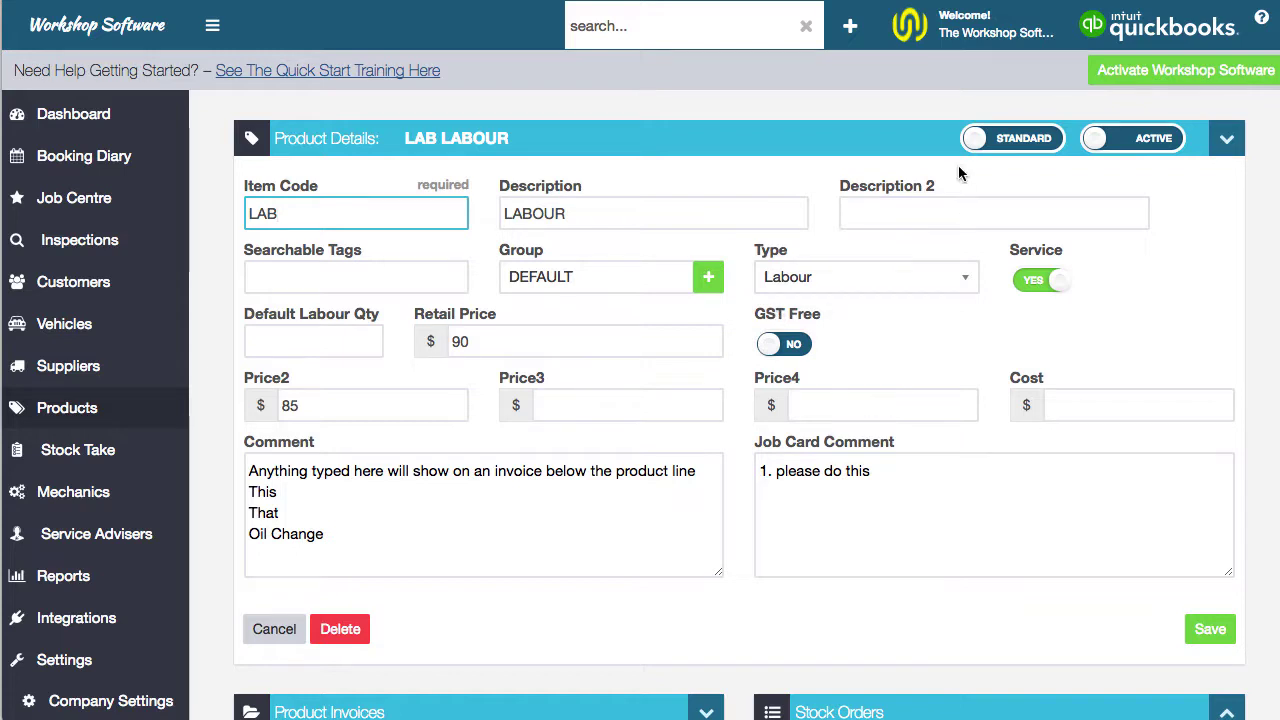
Step: Show the available product types for the LAB LABOUR item, currently Labour
click(972, 280)
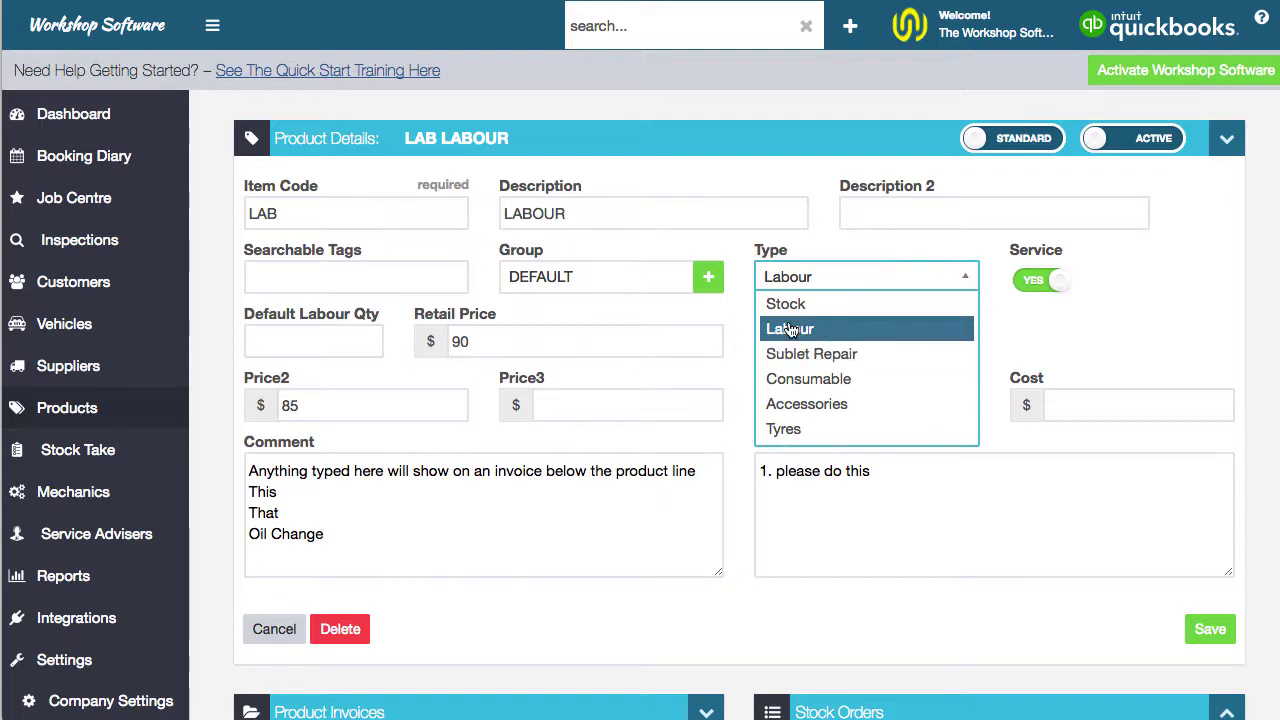
click(815, 306)
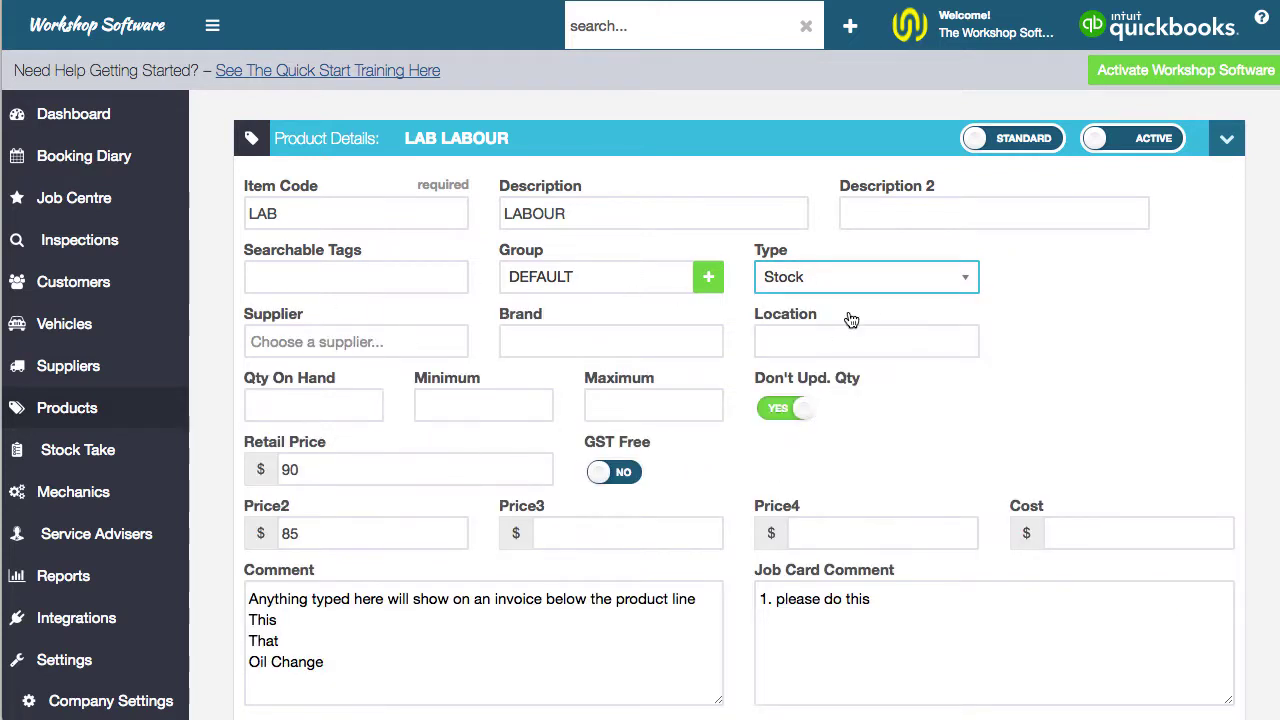
click(863, 282)
click(849, 329)
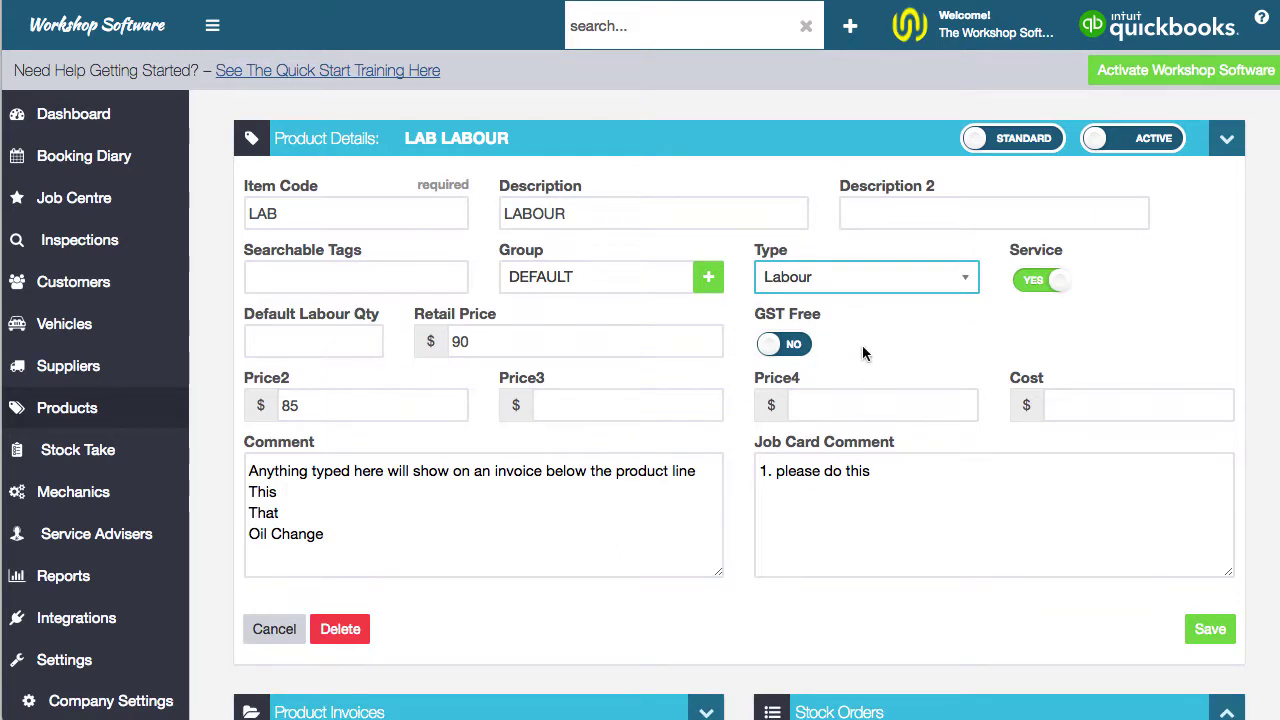
click(875, 285)
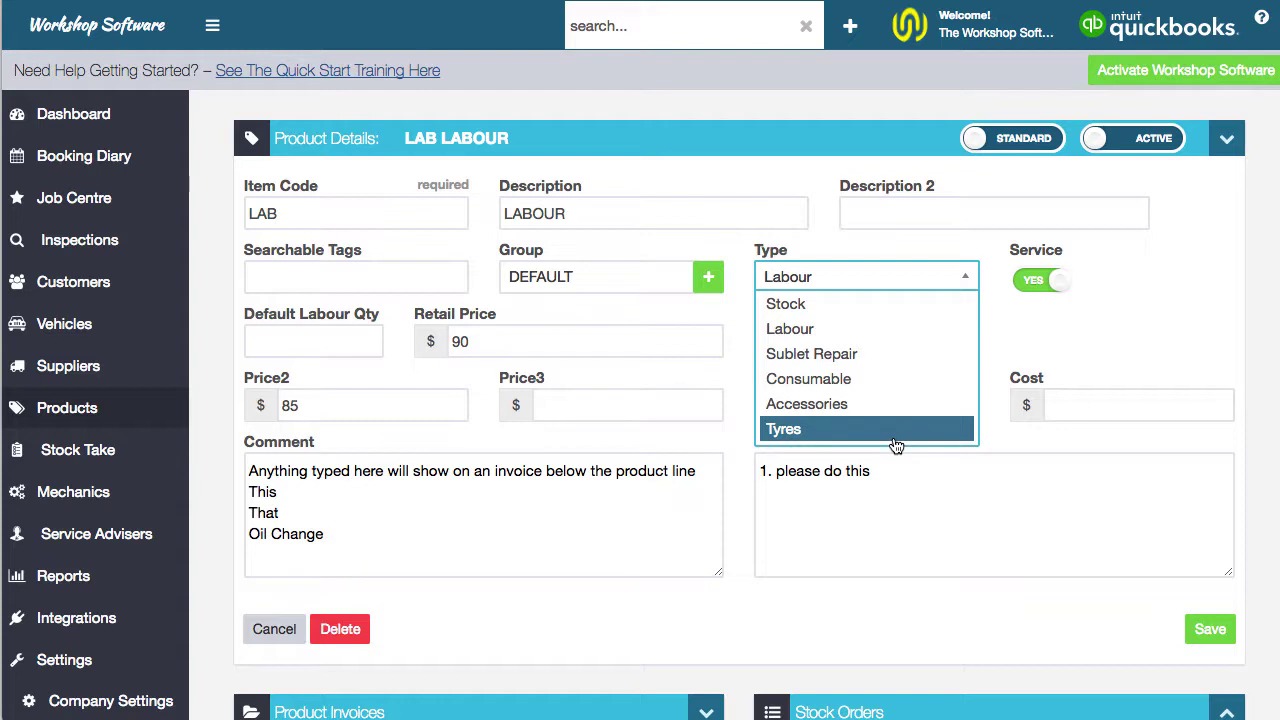
Step: Leave LAB LABOUR's type as Labour and expand the Integrations menu
click(1074, 324)
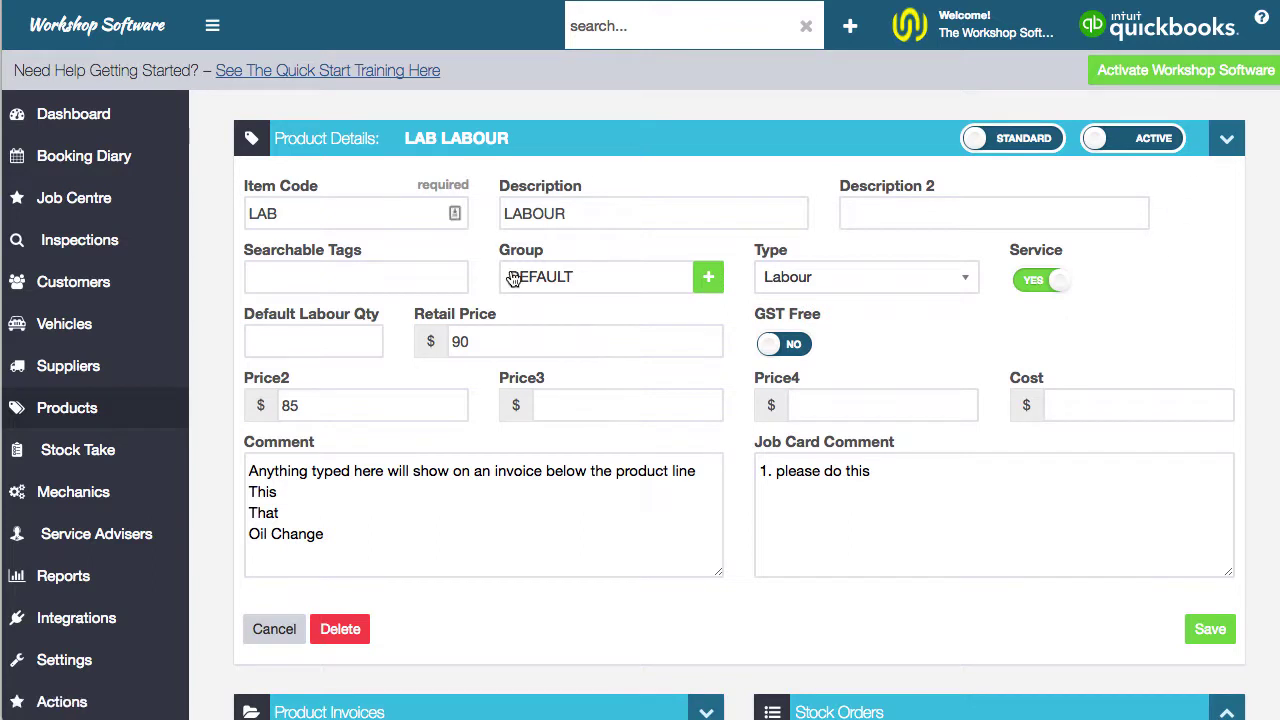
click(65, 620)
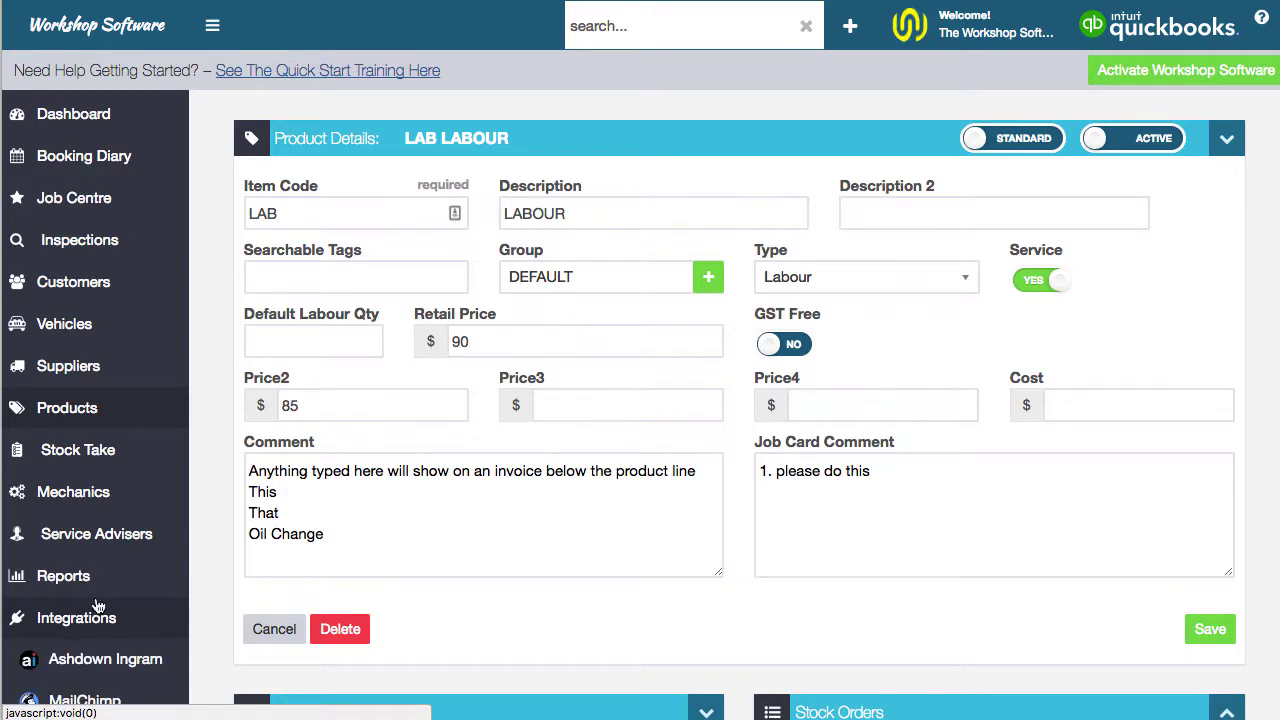
scroll(90, 610, down, 5)
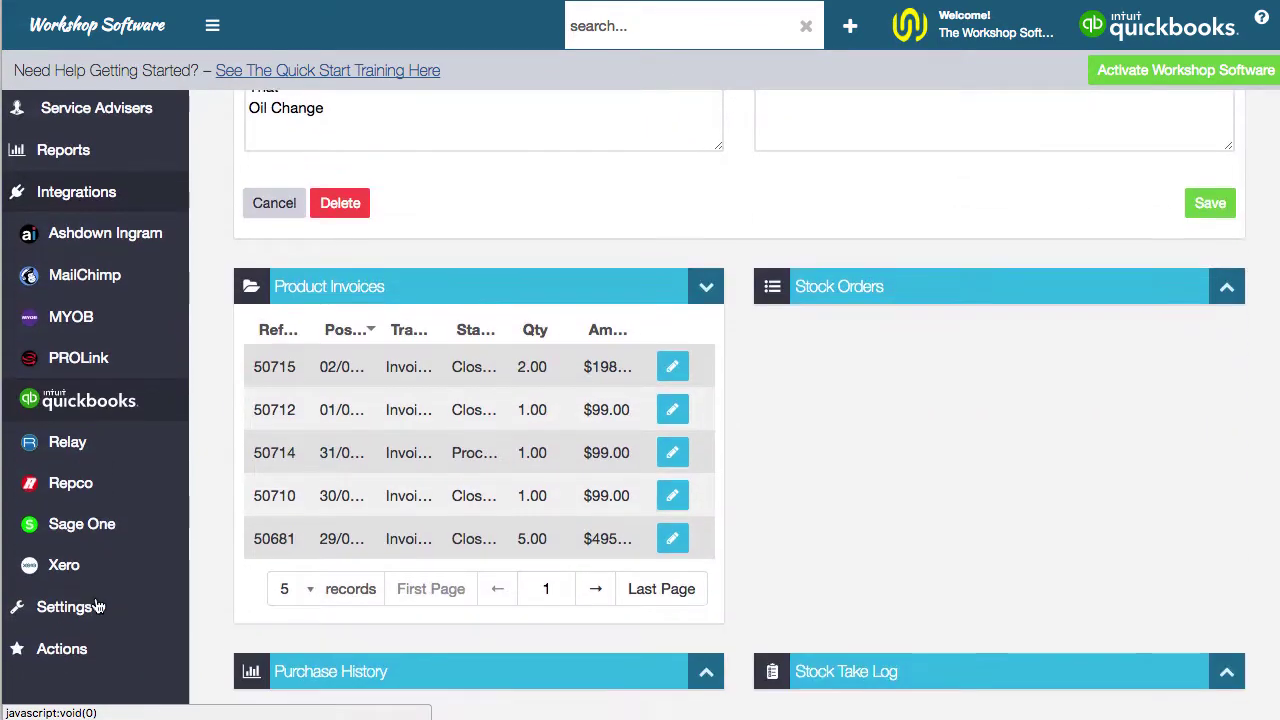
Step: Review the QuickBooks Online settings and Tyres Sales Account options, leaving it on Sales
click(78, 400)
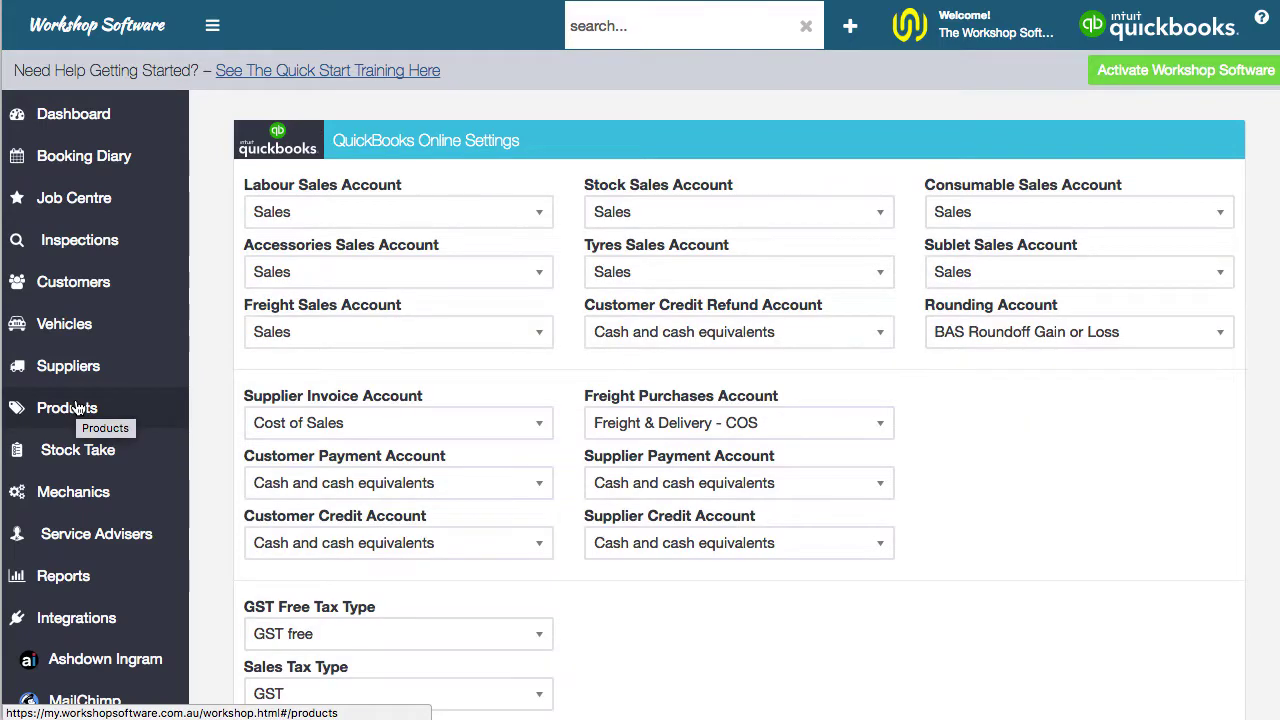
scroll(78, 408, down, 5)
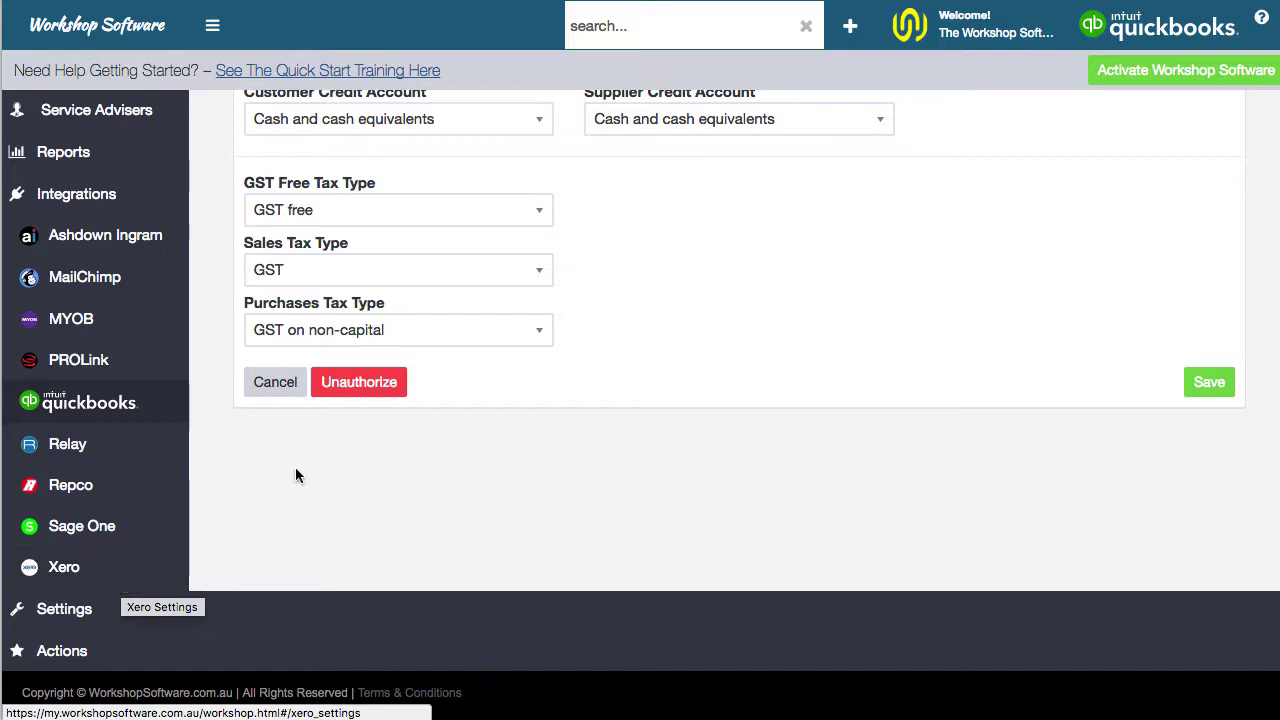
scroll(297, 466, up, 5)
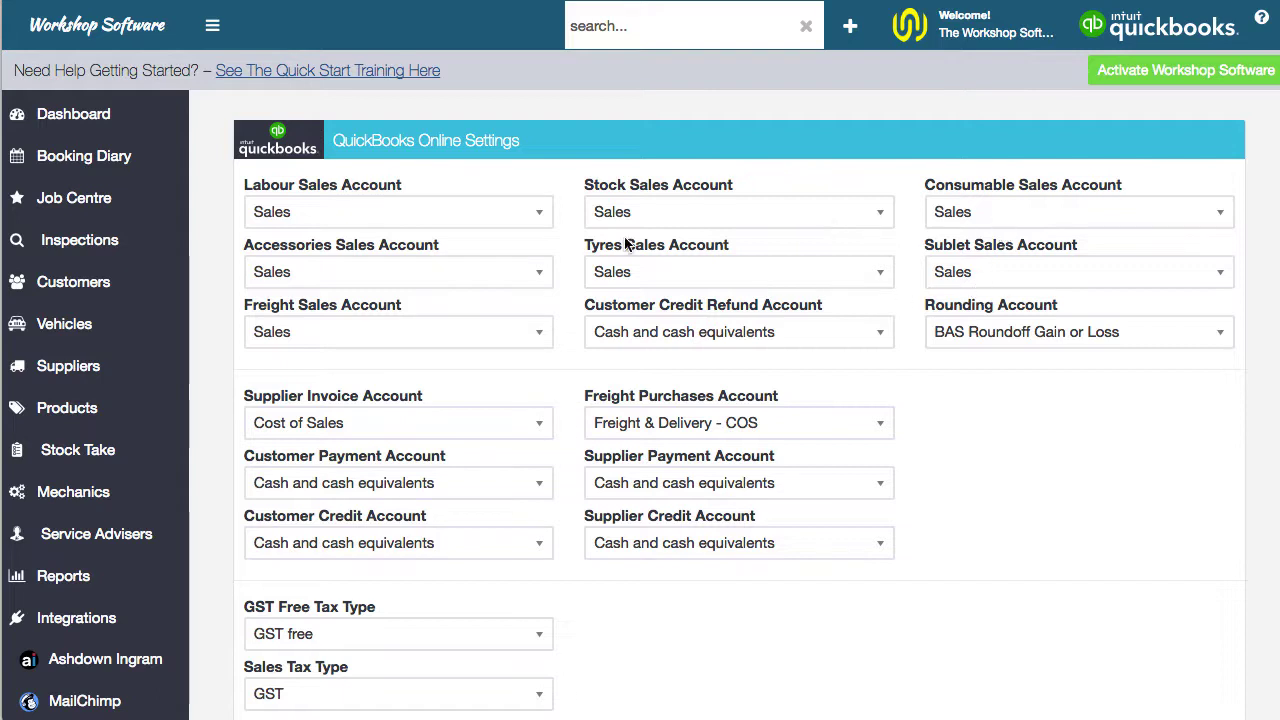
click(845, 272)
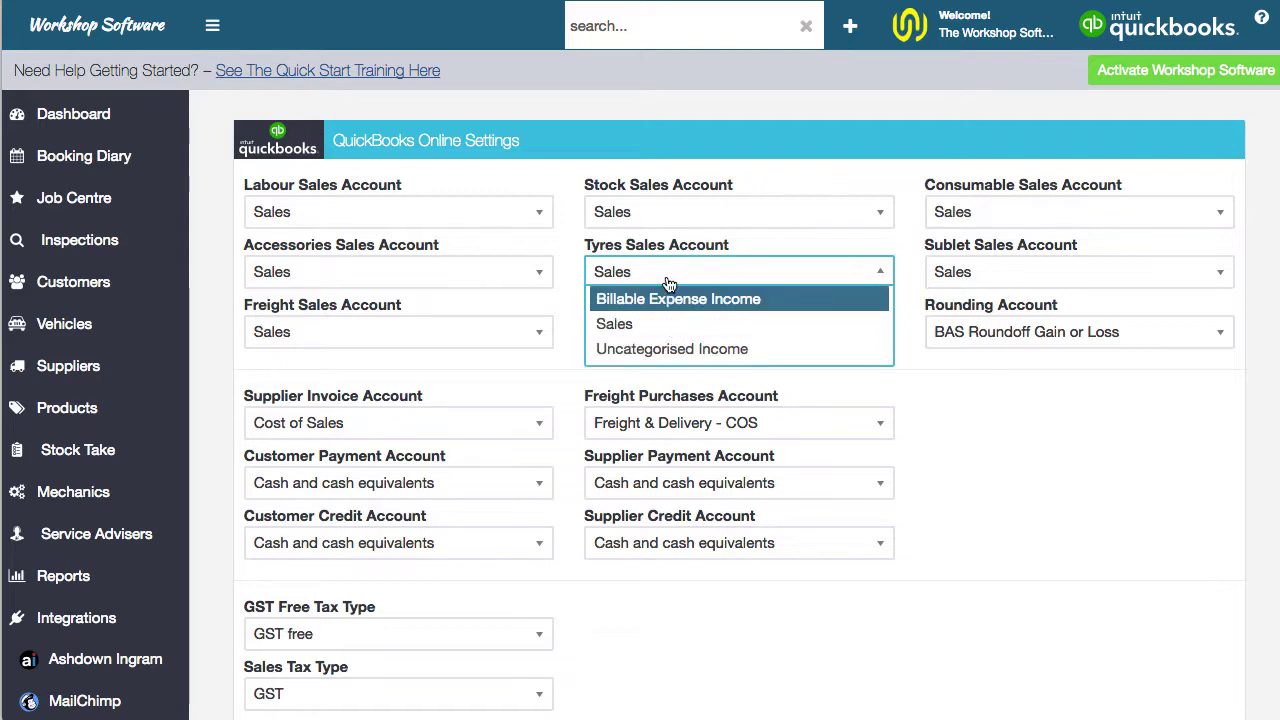
click(617, 247)
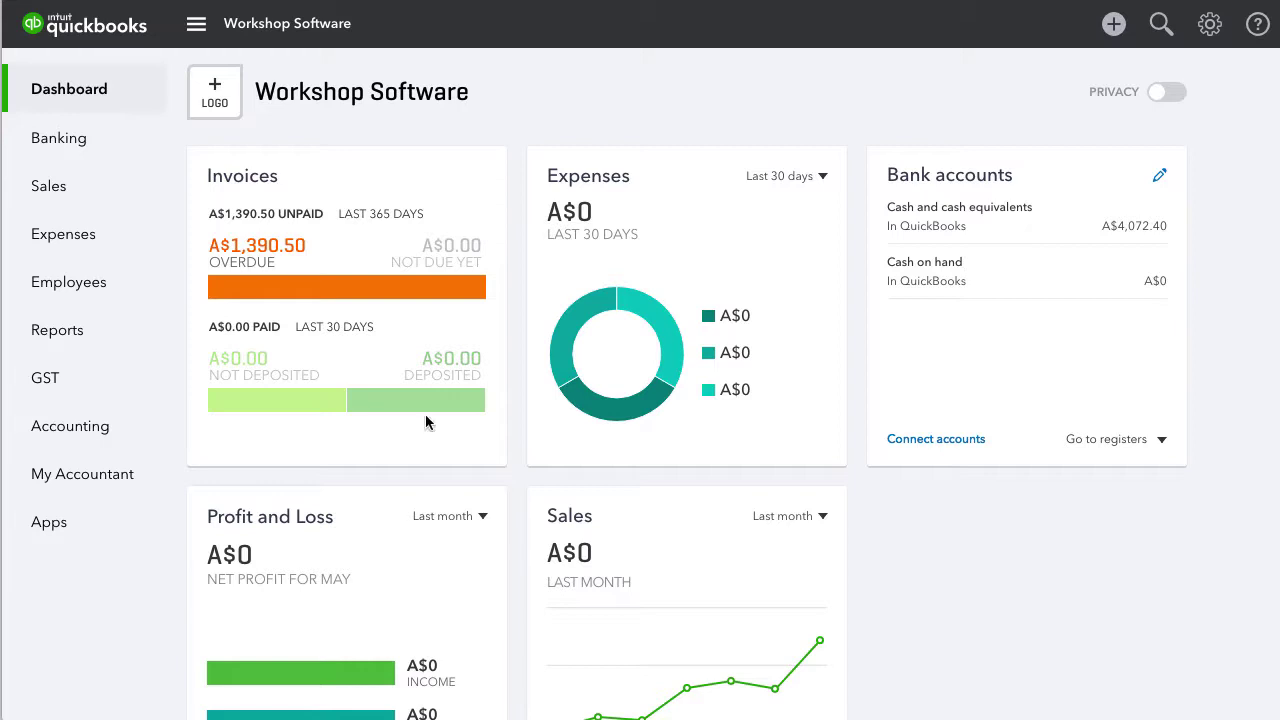
Step: In the Chart of Accounts, start a new Income account named 'Sales - Tyres'
click(90, 432)
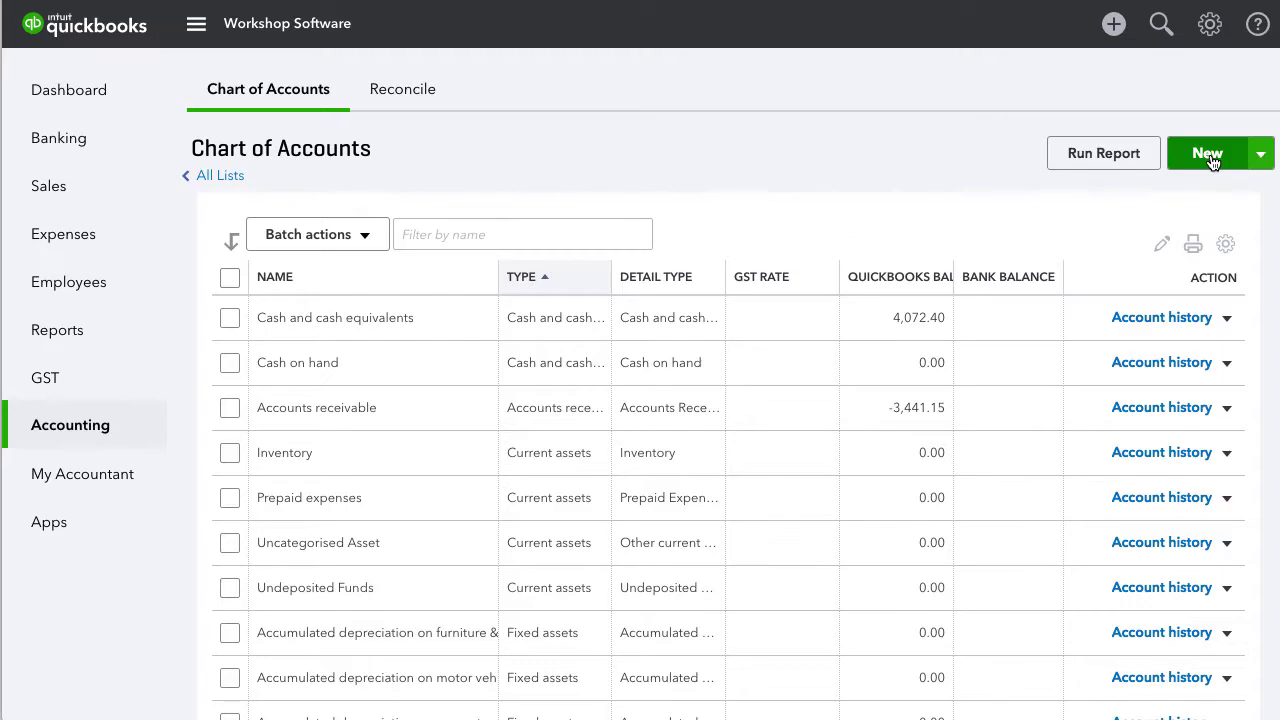
click(1211, 160)
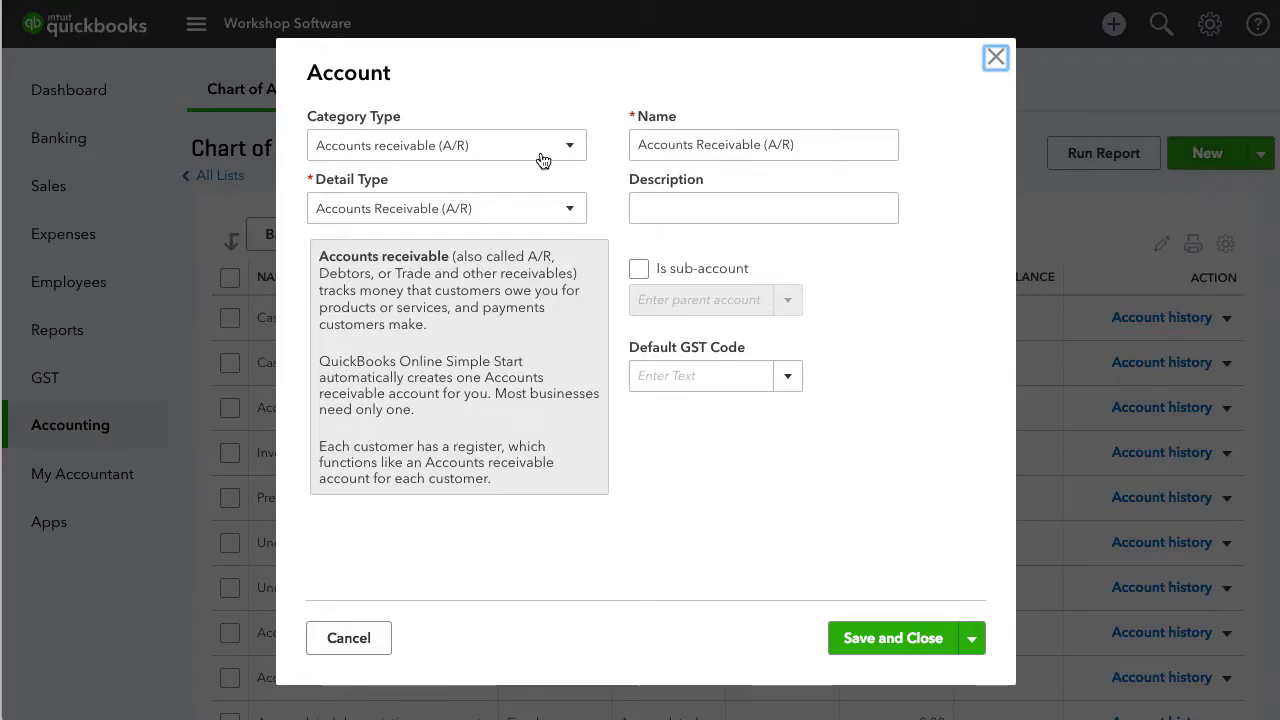
click(572, 145)
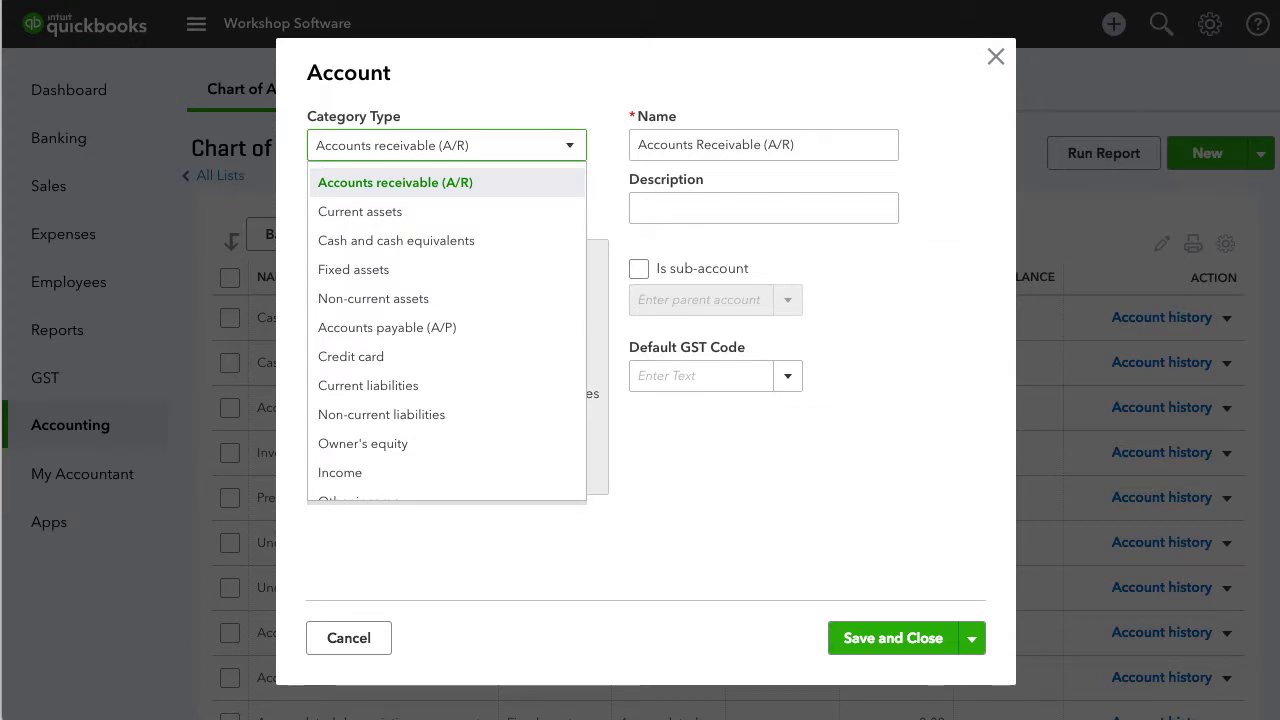
scroll(487, 290, down, 2)
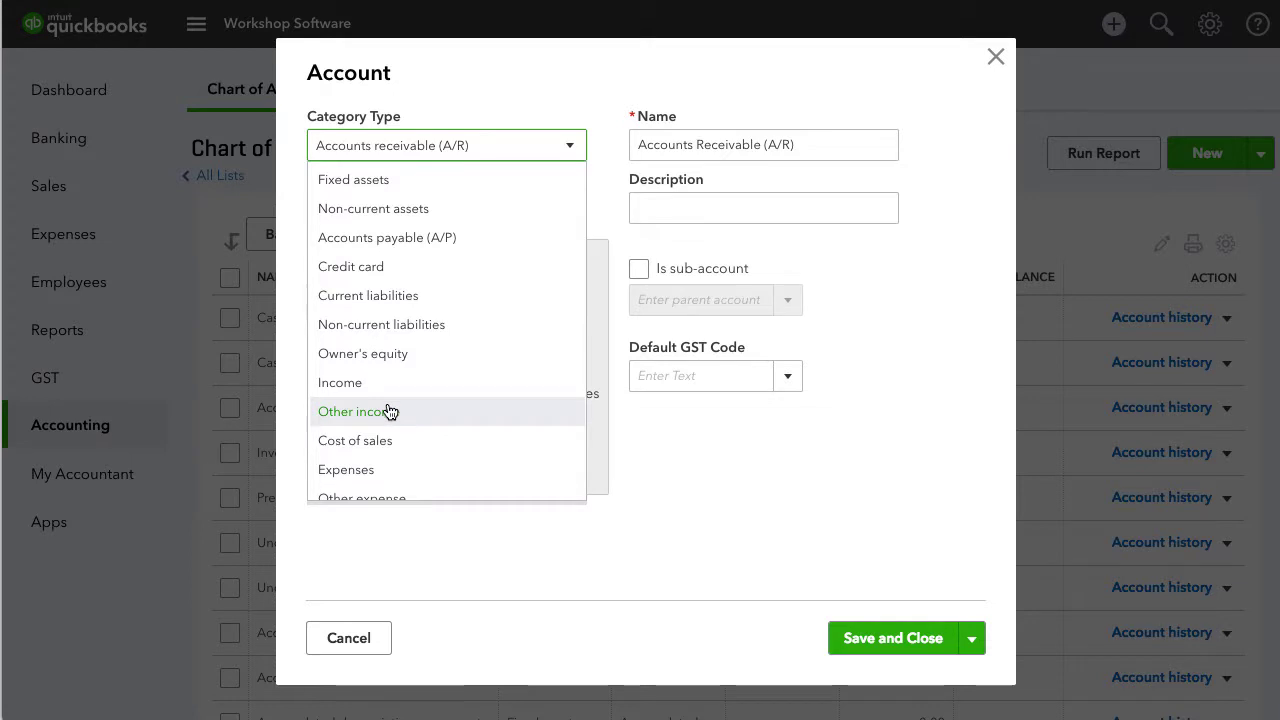
click(409, 382)
triple_click(703, 144)
text(Sales - Tyres)
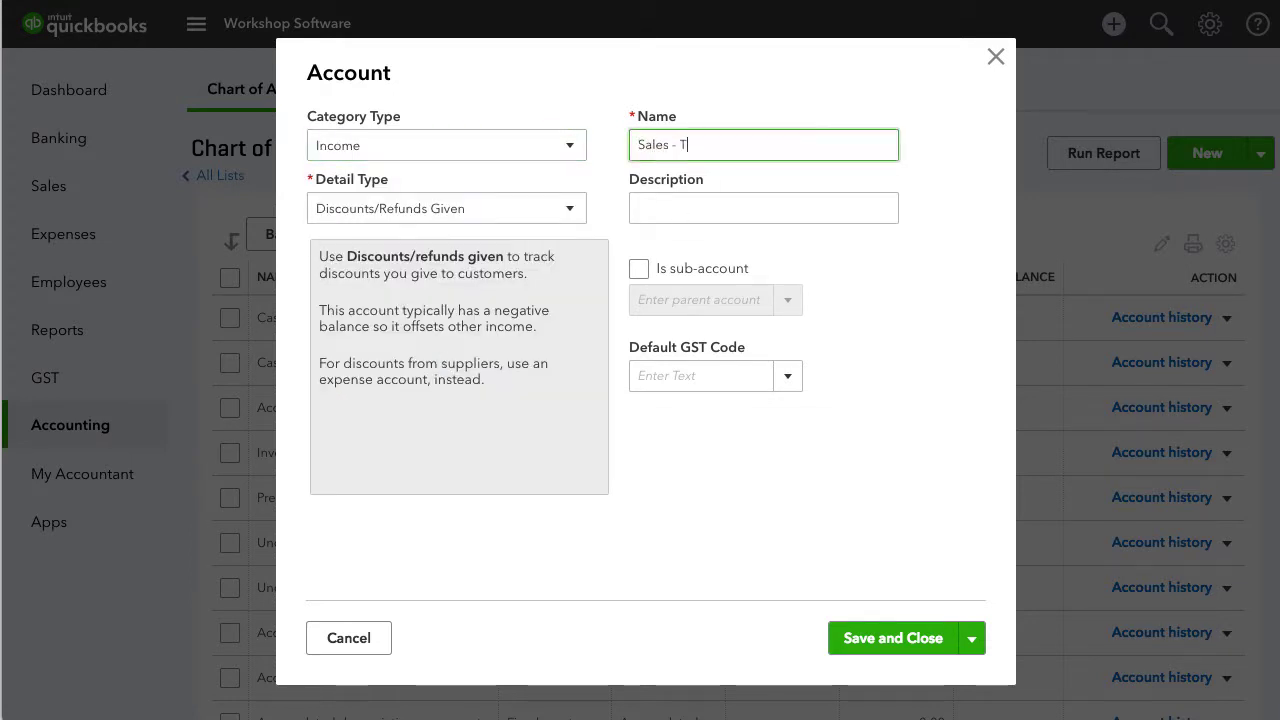
key(Tab)
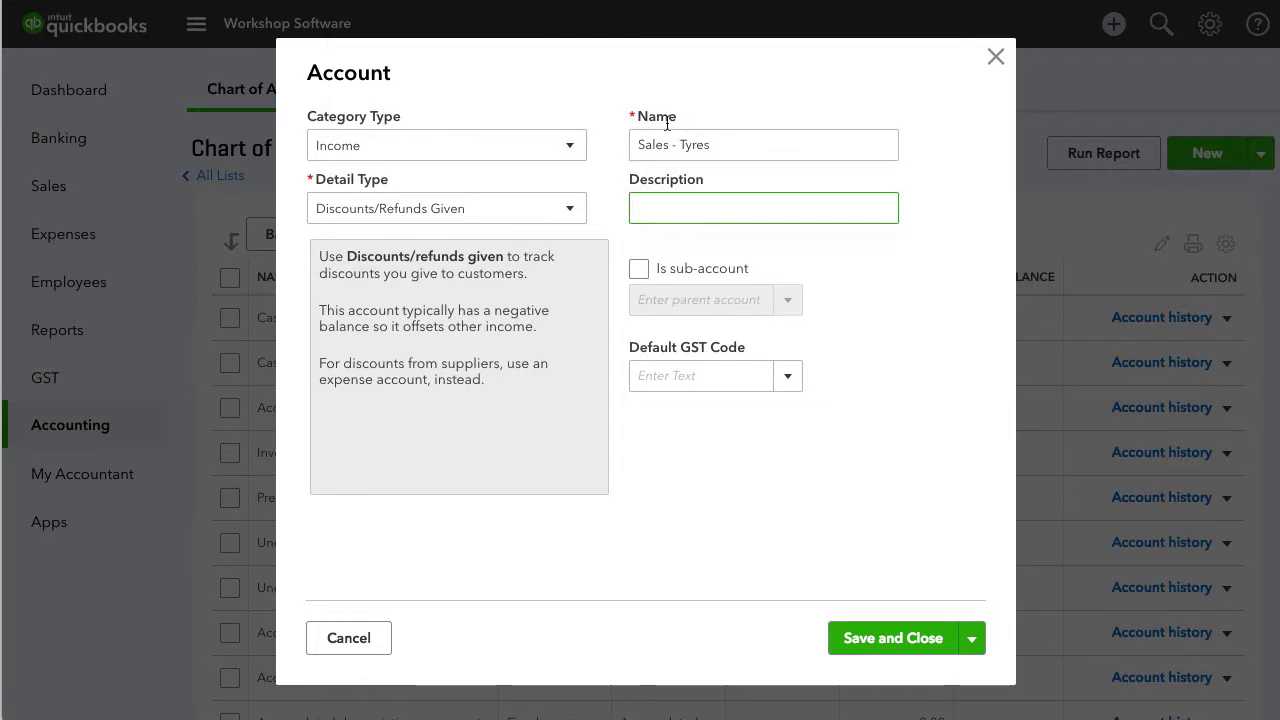
Step: Give the account detail type Sales - retail and description 'Sales - Tyres', then save it
click(558, 210)
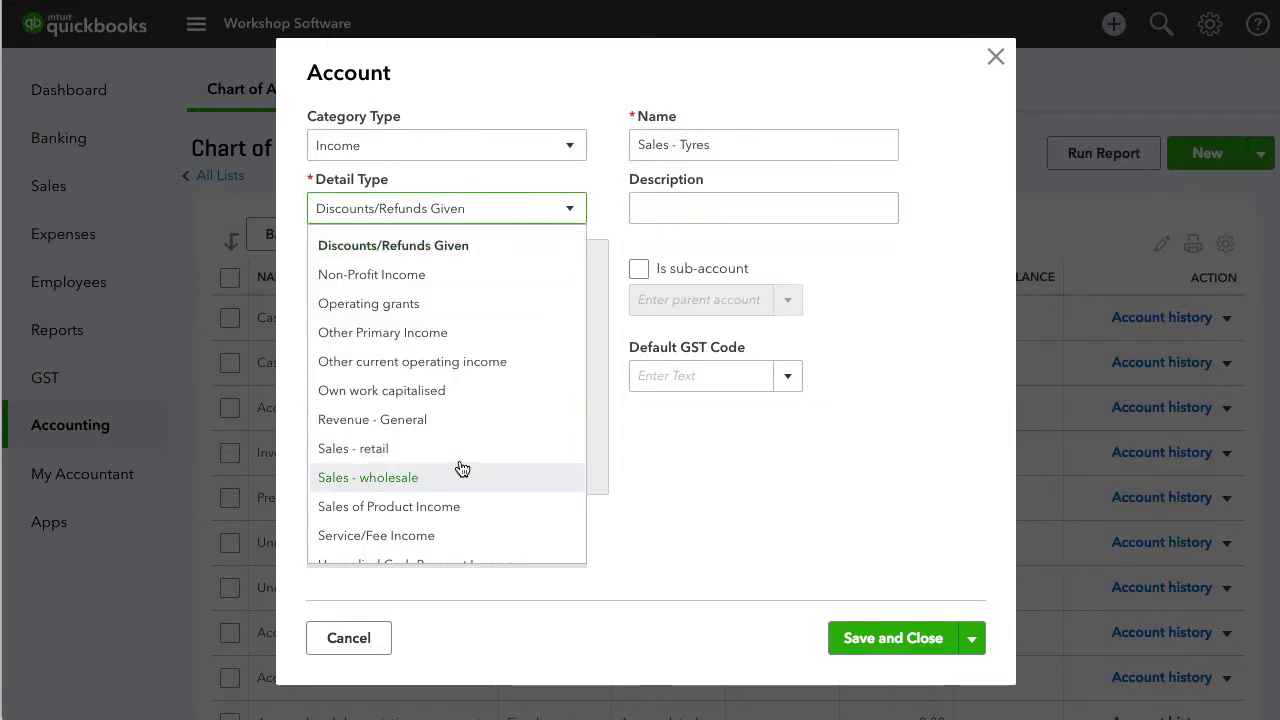
click(490, 452)
click(755, 216)
text(Sales - )
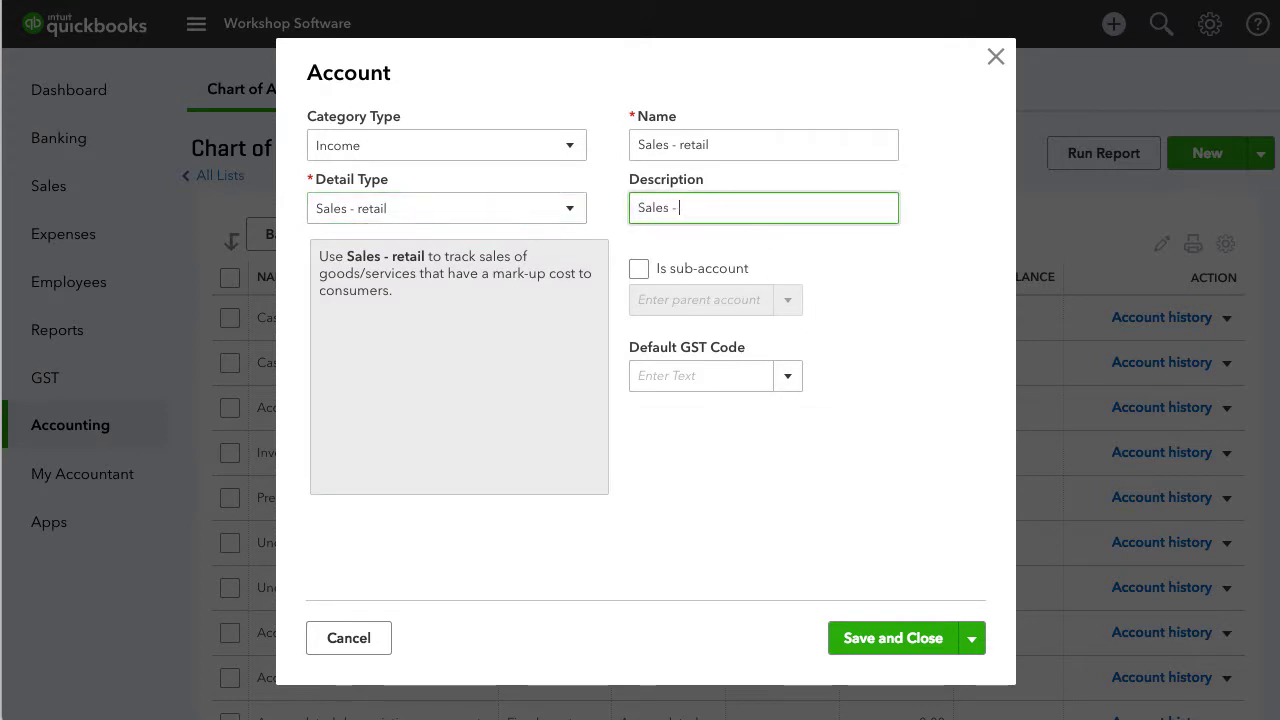
text(Tyres)
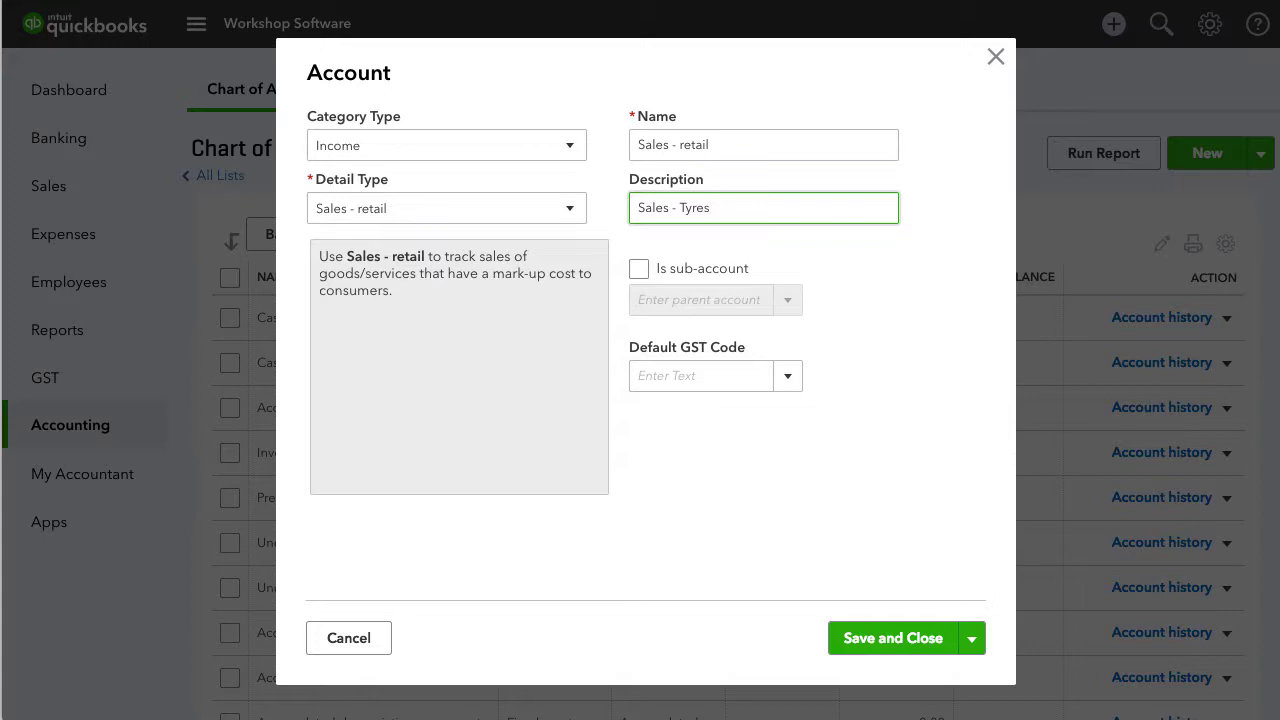
click(901, 637)
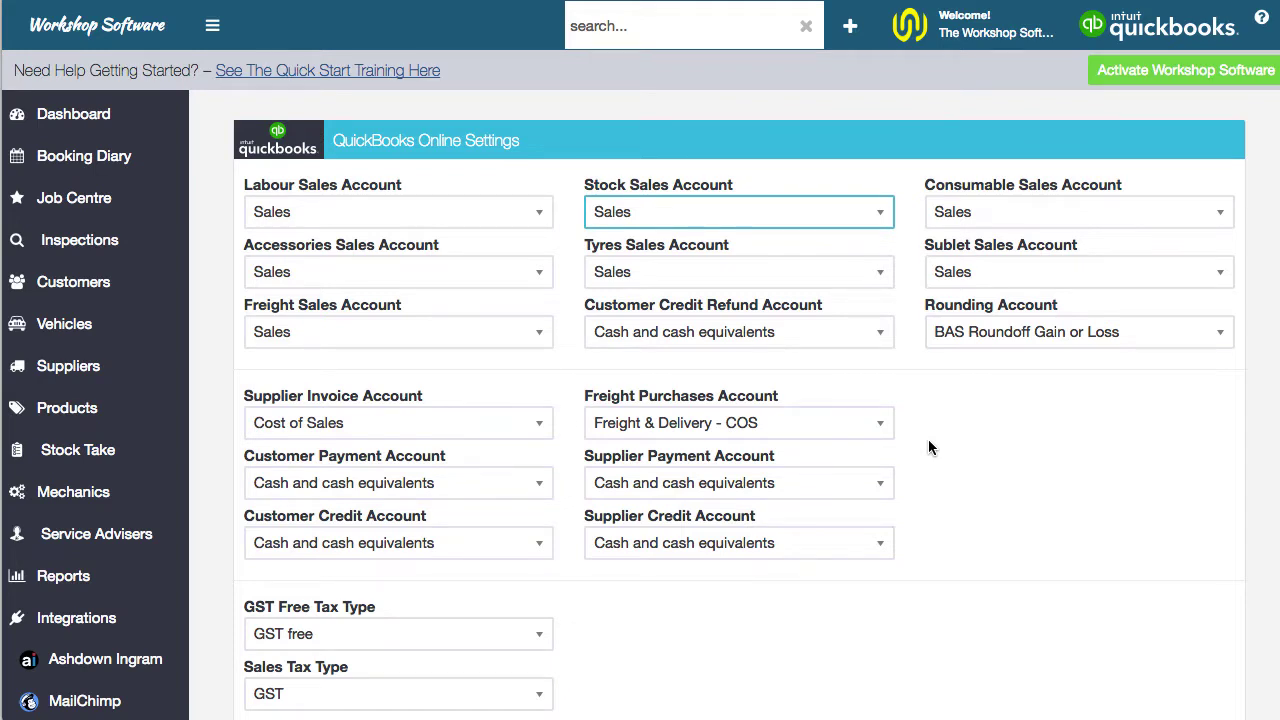
Step: Map the Tyres Sales Account to Sales - Tyres and save the QuickBooks Online settings
click(880, 274)
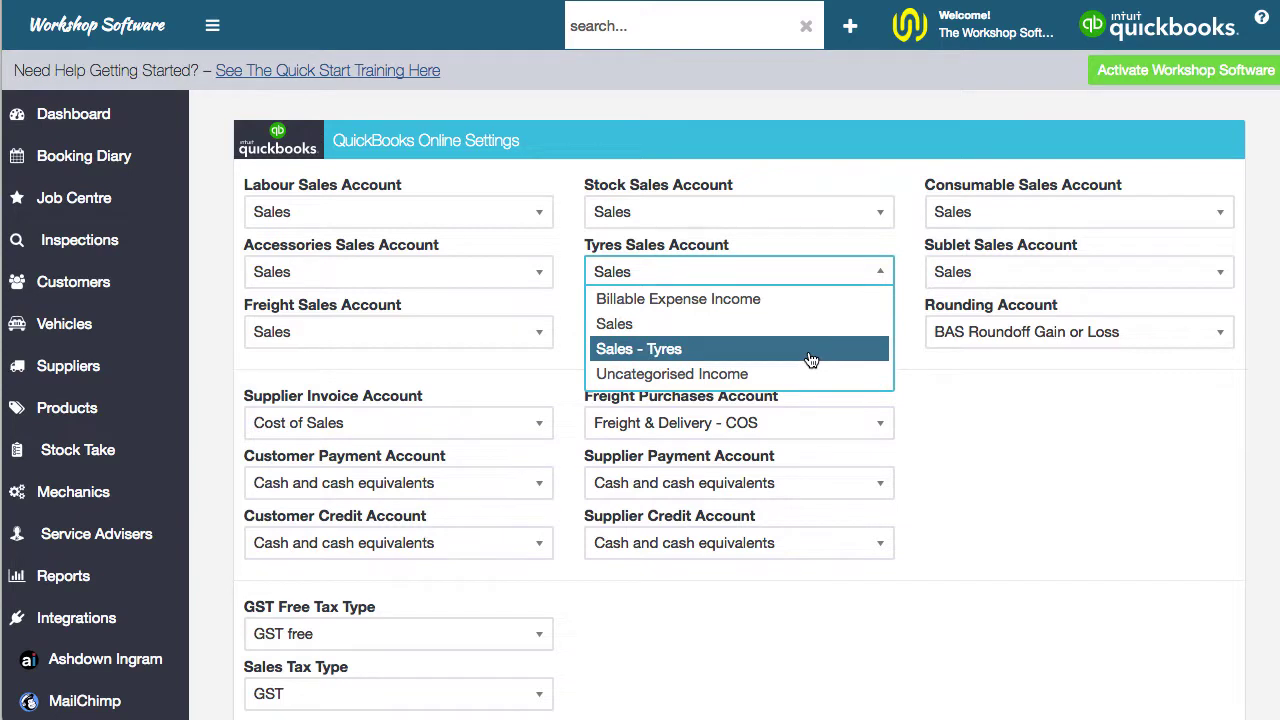
click(700, 358)
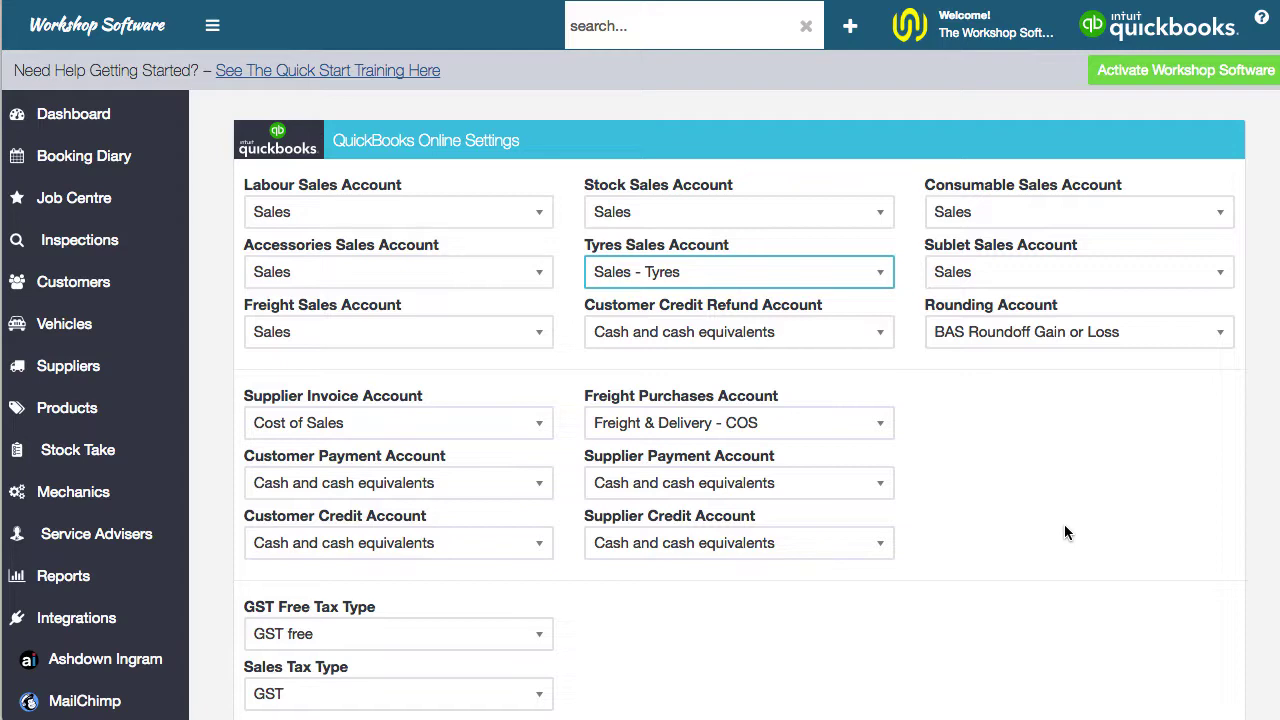
scroll(1064, 532, down, 5)
click(1205, 401)
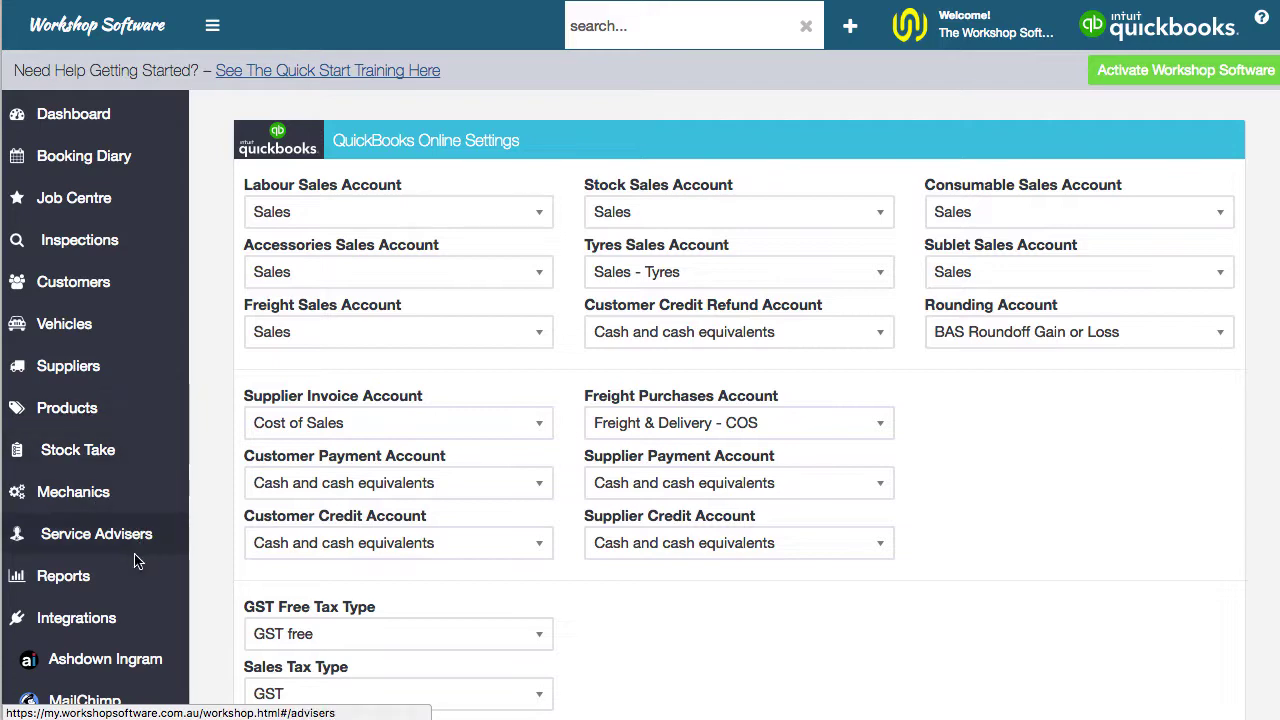
Step: Filter products by 'lab', open LAB1 Labour - Special and confirm its group is Labour - Special
click(80, 414)
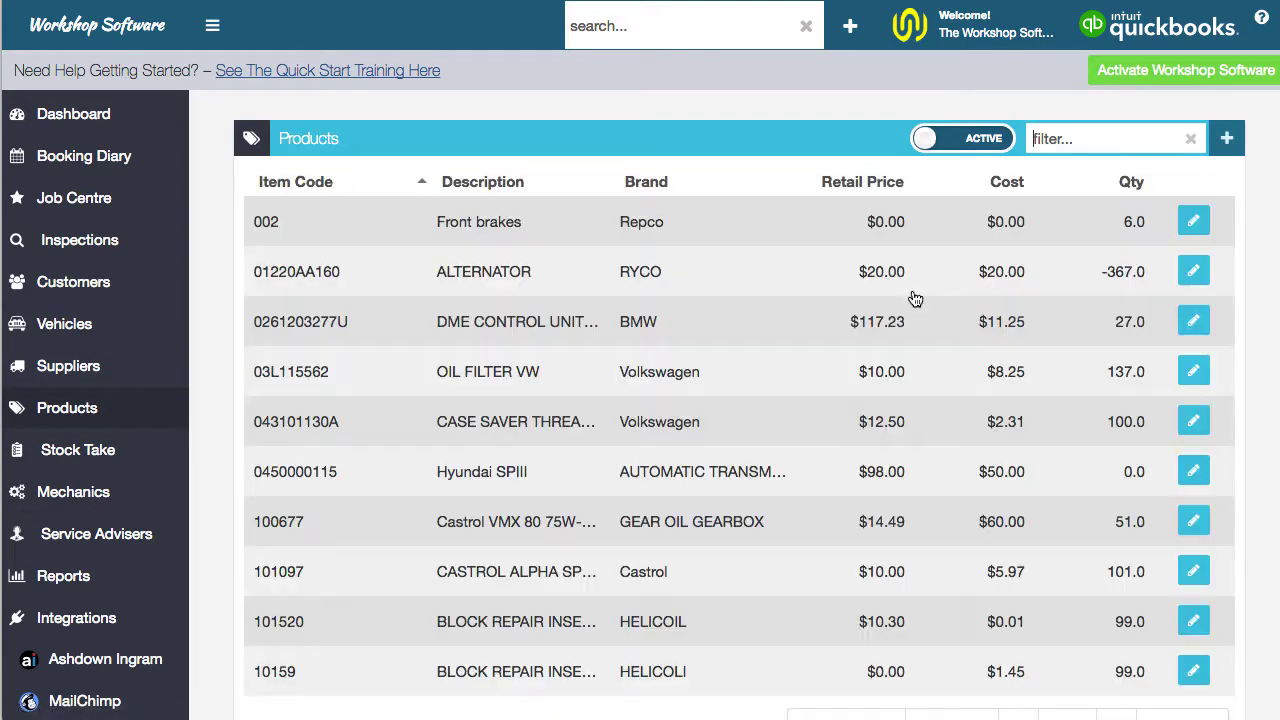
text(lab)
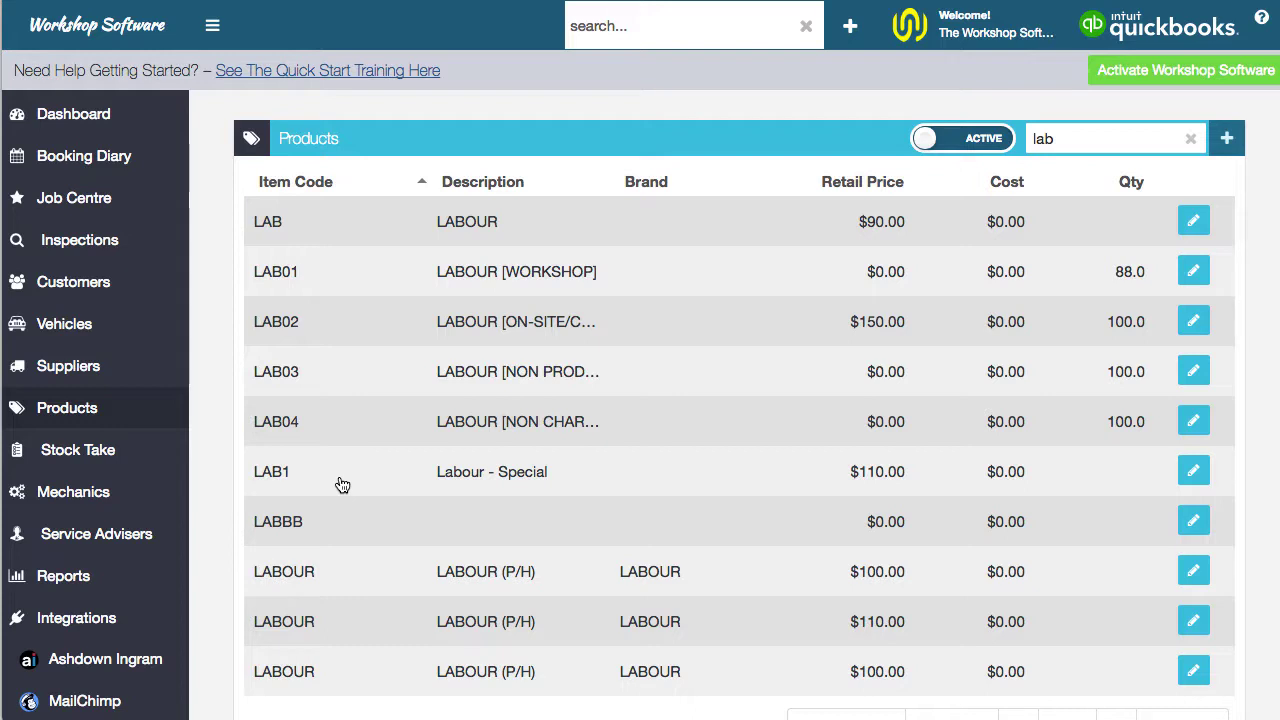
click(486, 473)
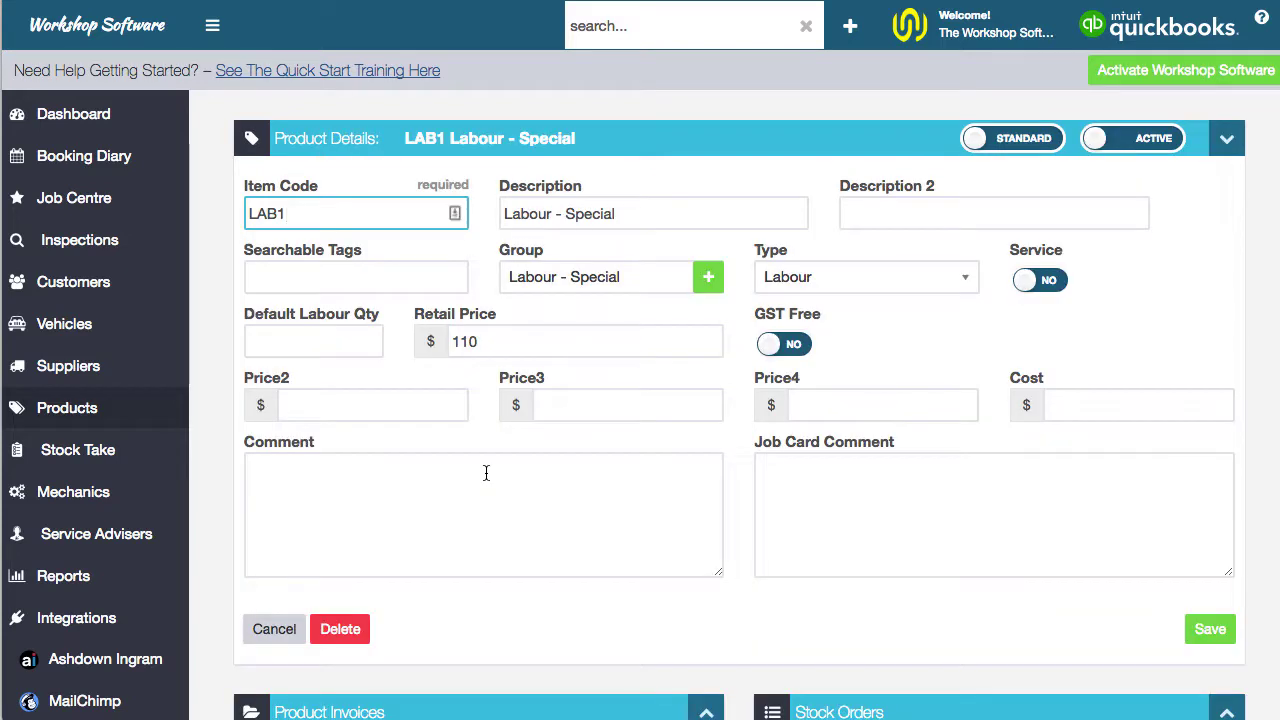
click(663, 280)
click(658, 277)
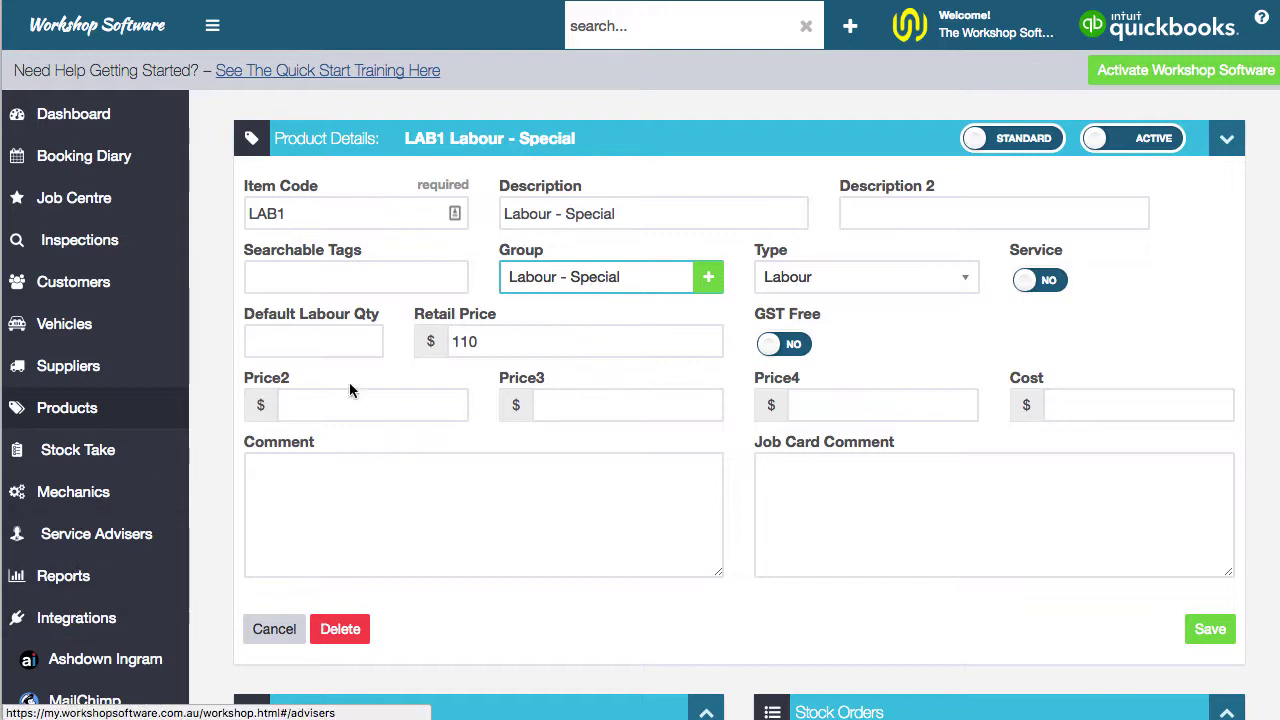
click(137, 617)
scroll(137, 614, down, 4)
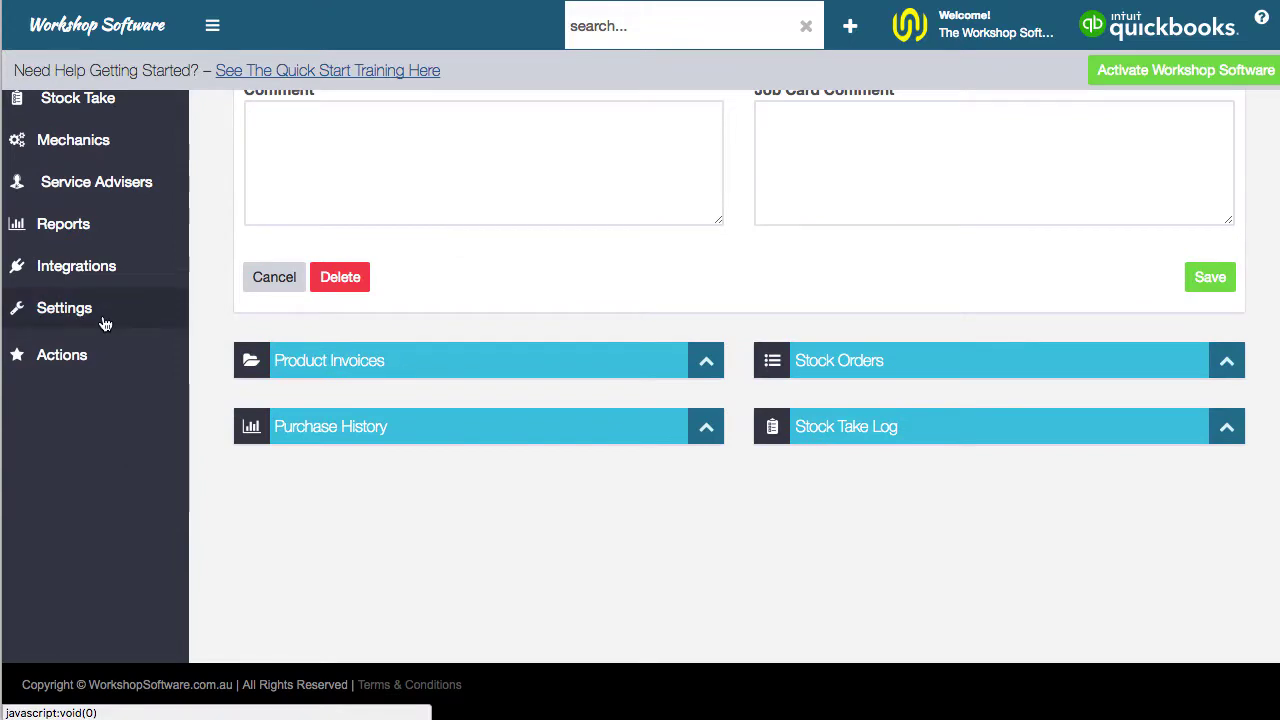
Step: Set the Labour - Special product group's Account to Sales - Special Labour and save
click(107, 308)
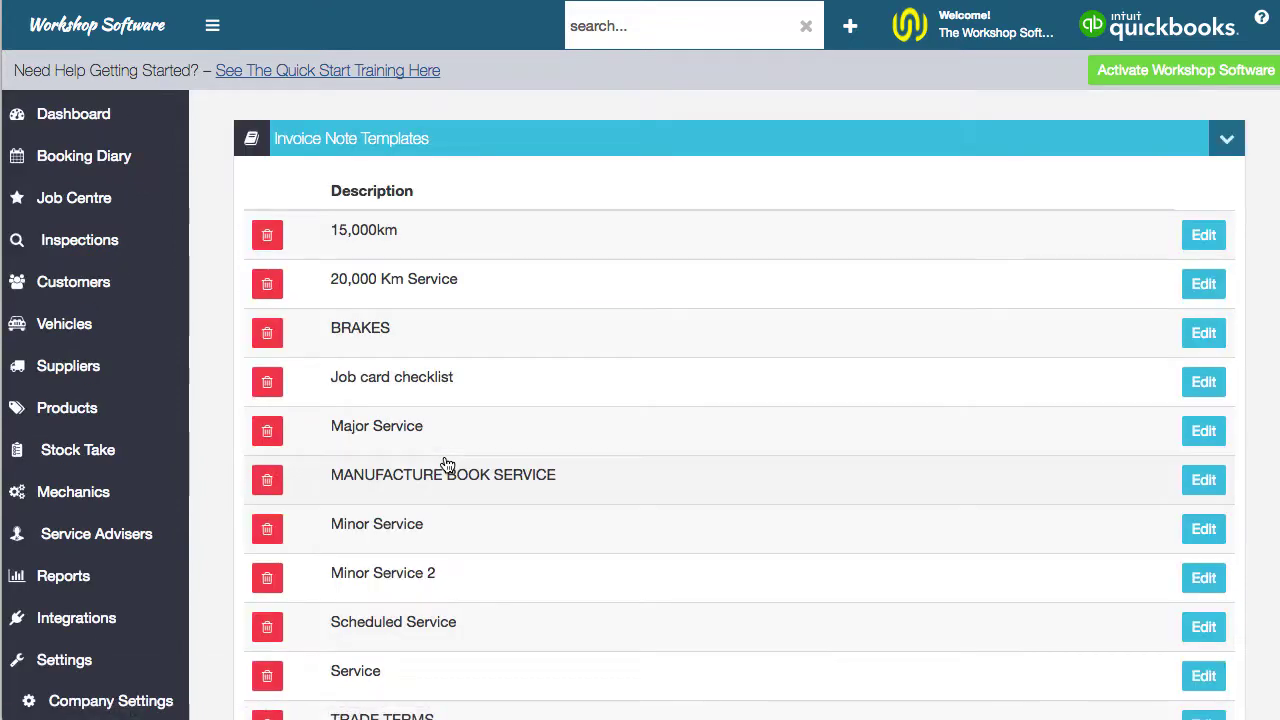
scroll(791, 551, down, 6)
scroll(795, 551, down, 10)
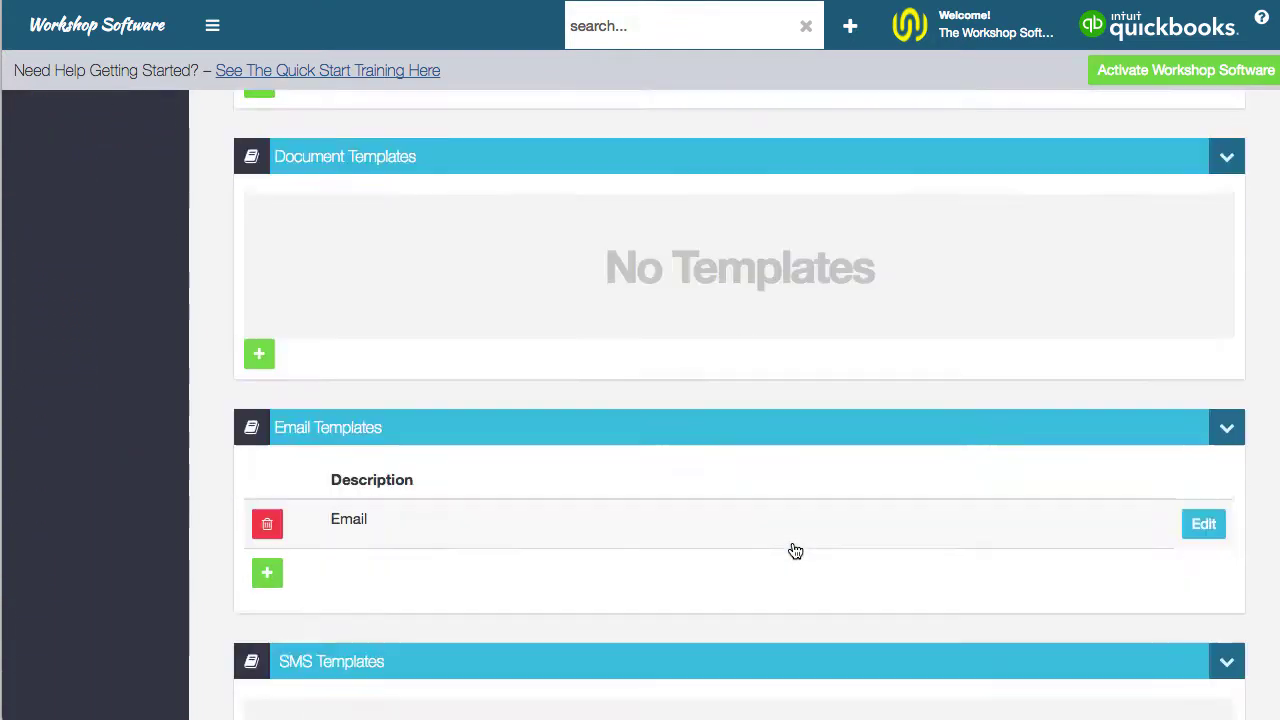
scroll(795, 551, down, 8)
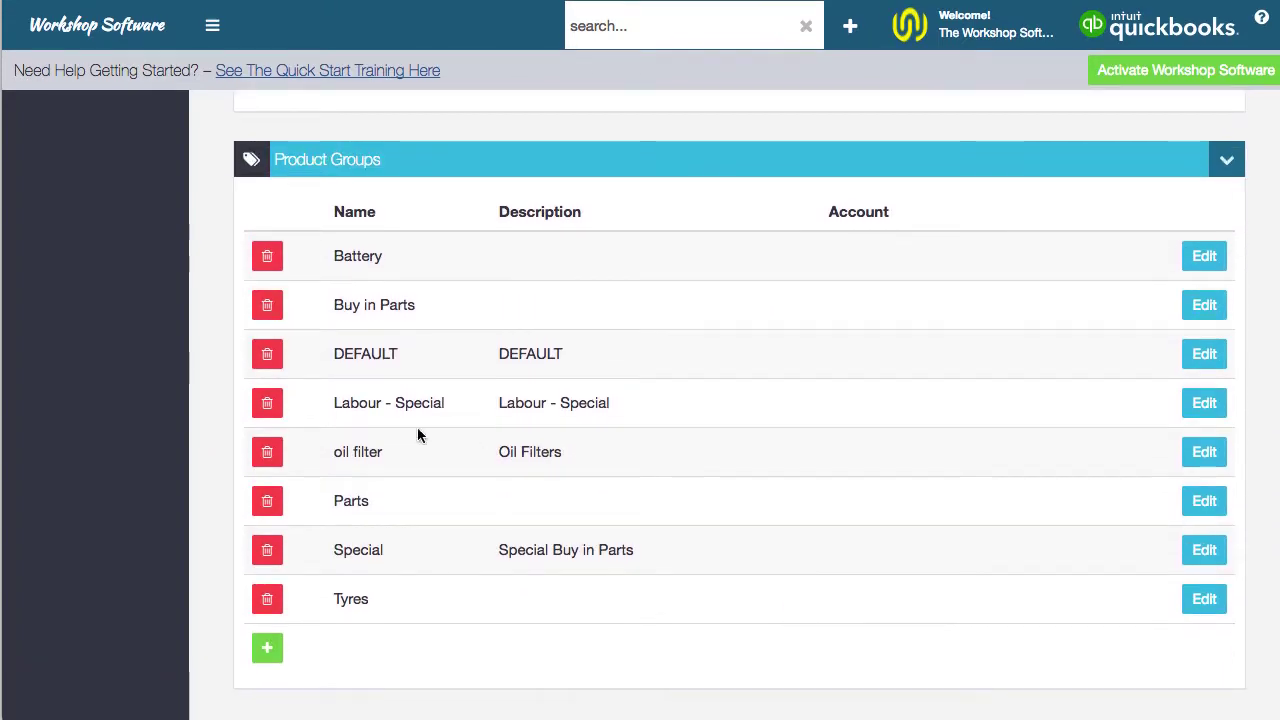
click(1203, 405)
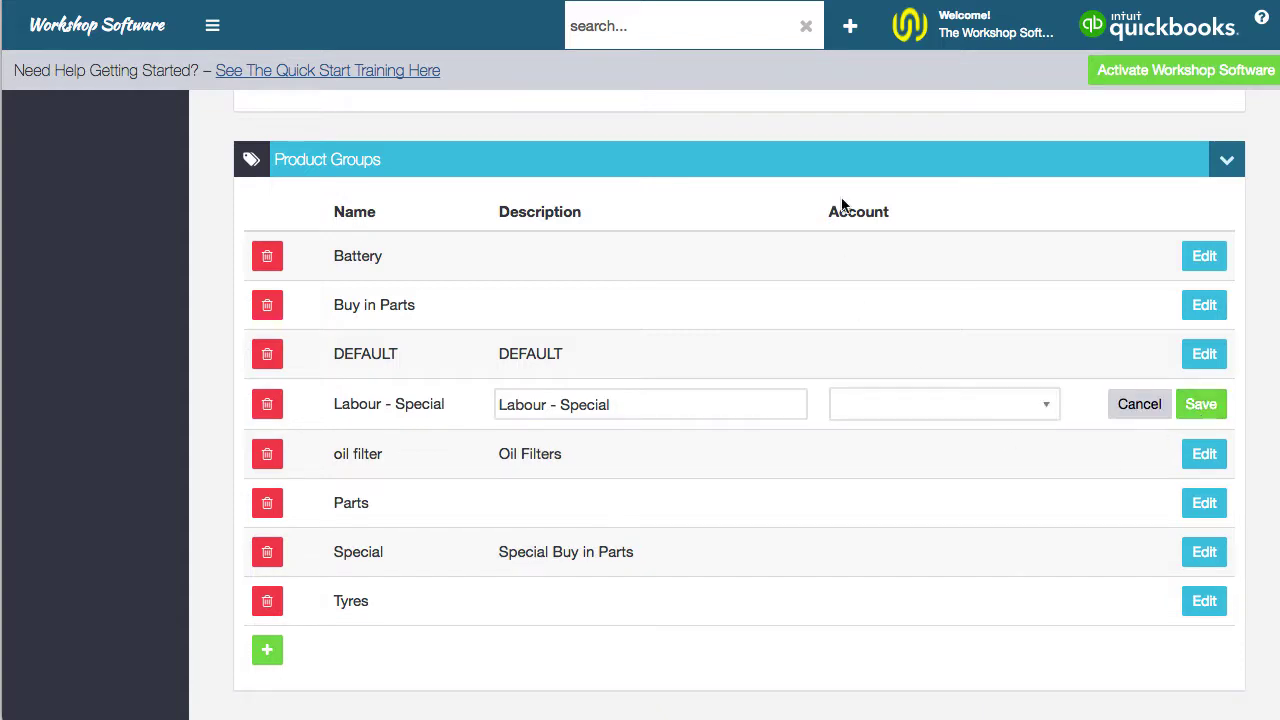
click(1053, 413)
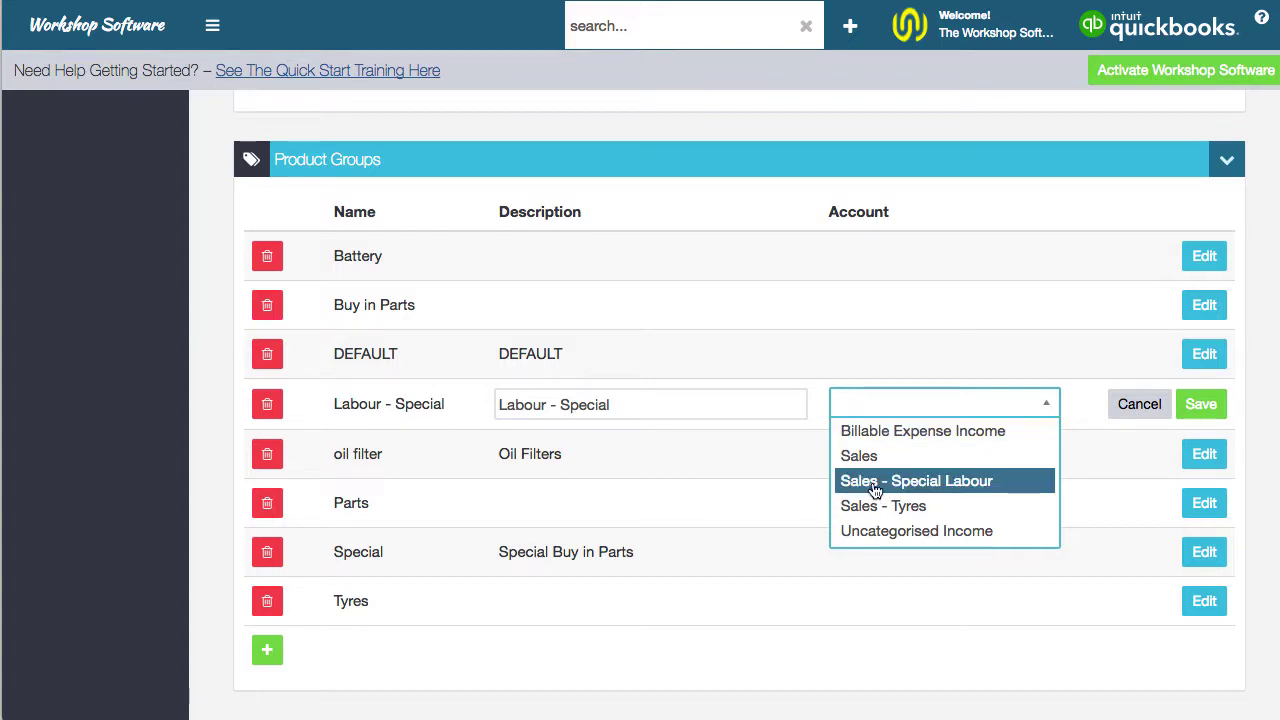
click(948, 488)
click(1203, 408)
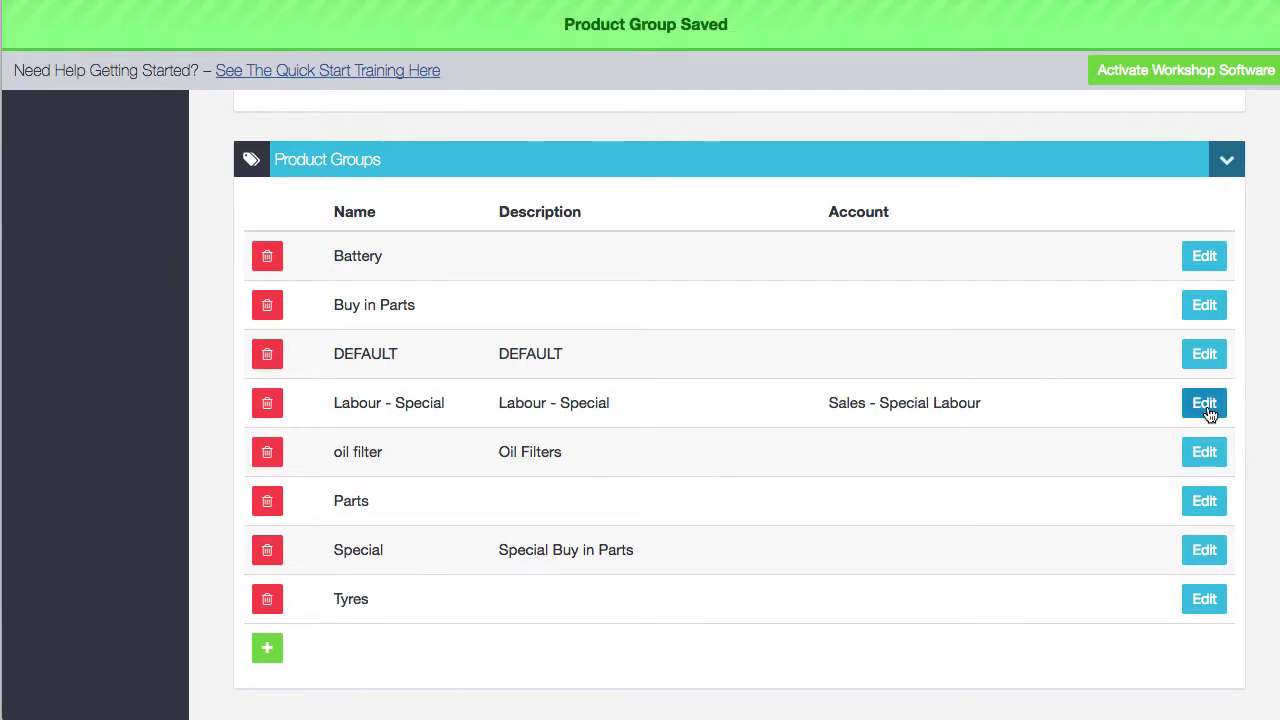